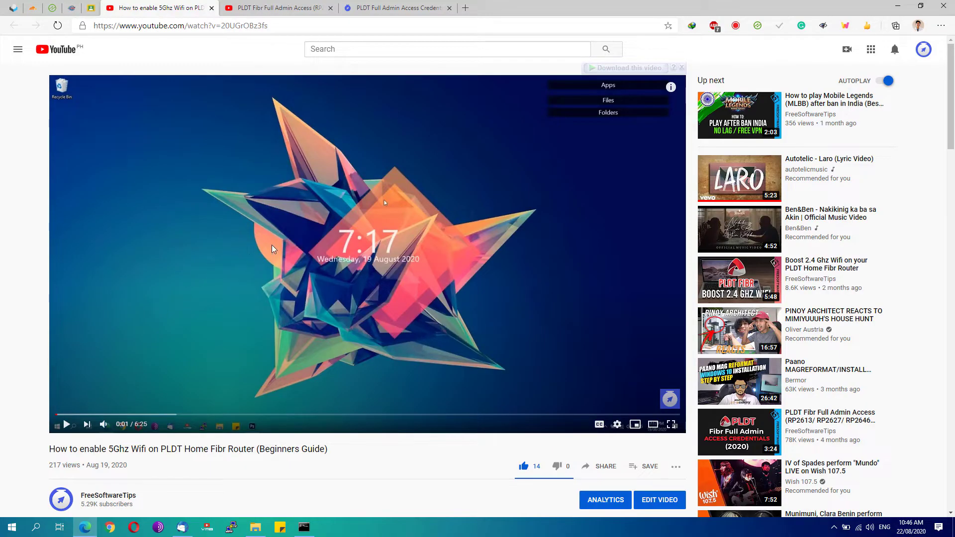
Switch to the PLDT Fibr Full Admin Access (RP2613/RP2627/RP2646/RP2684) video and read its description's credentials.
scroll(60, 330, down, 3)
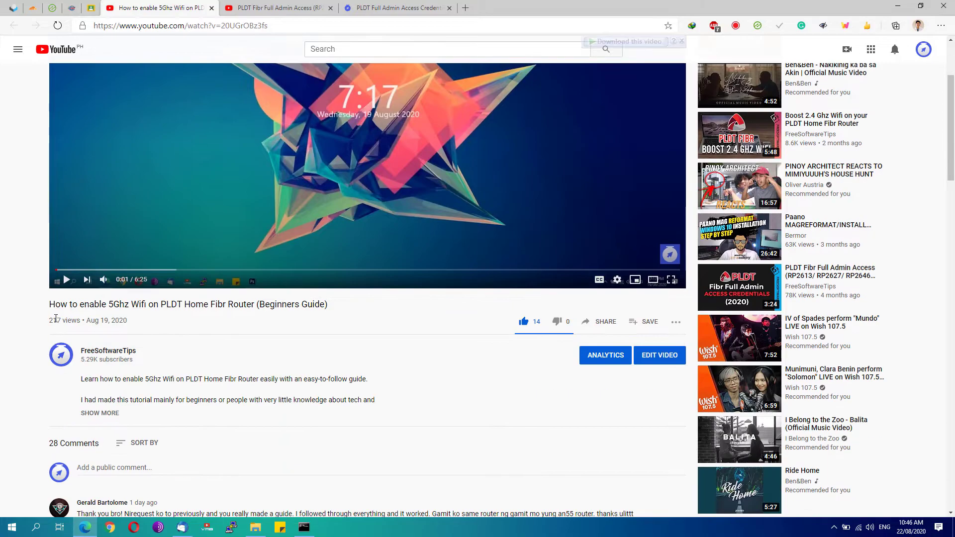
scroll(300, 363, up, 3)
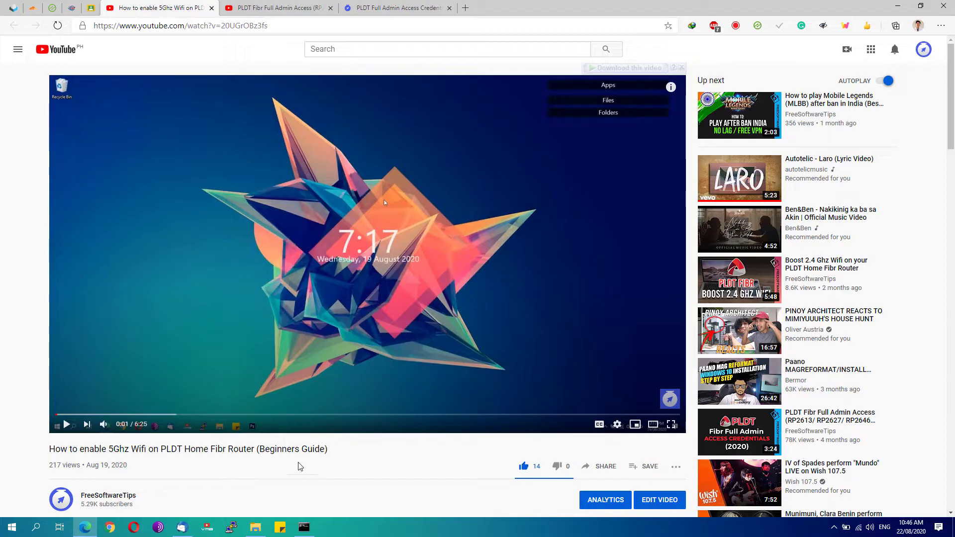
click(273, 7)
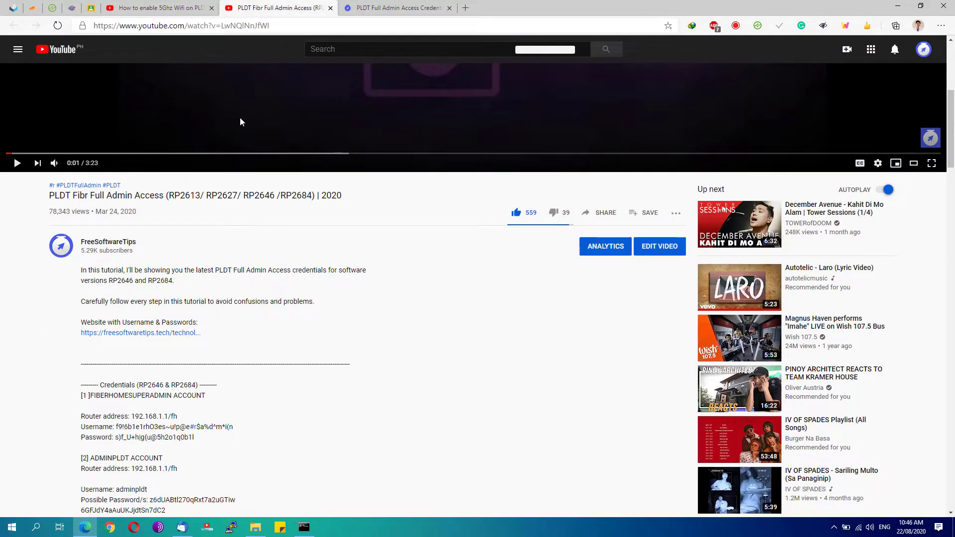
scroll(231, 251, up, 5)
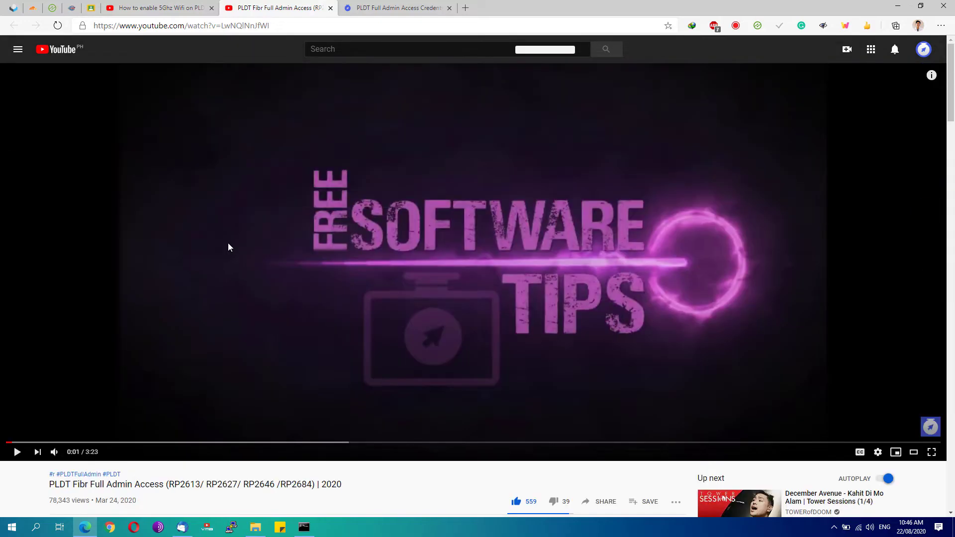
scroll(214, 175, down, 5)
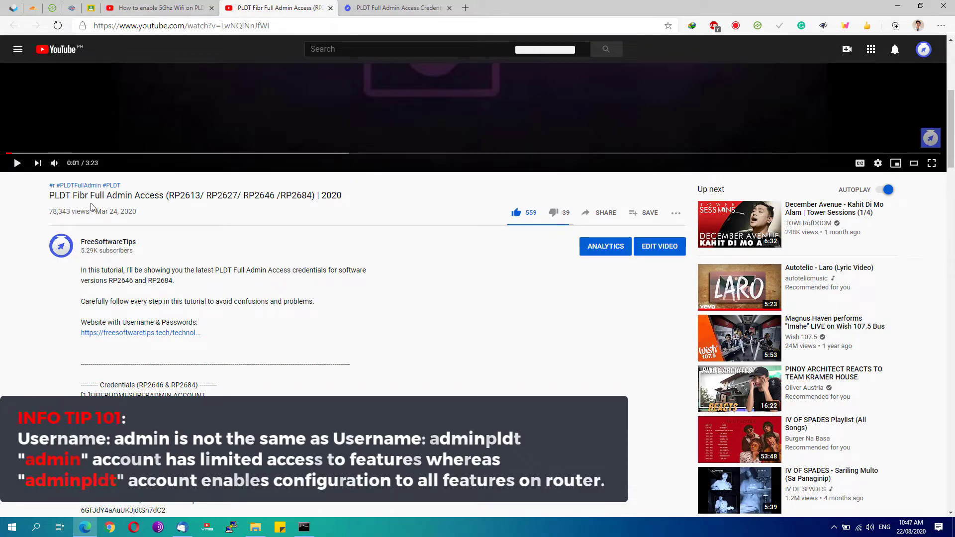
scroll(95, 214, up, 3)
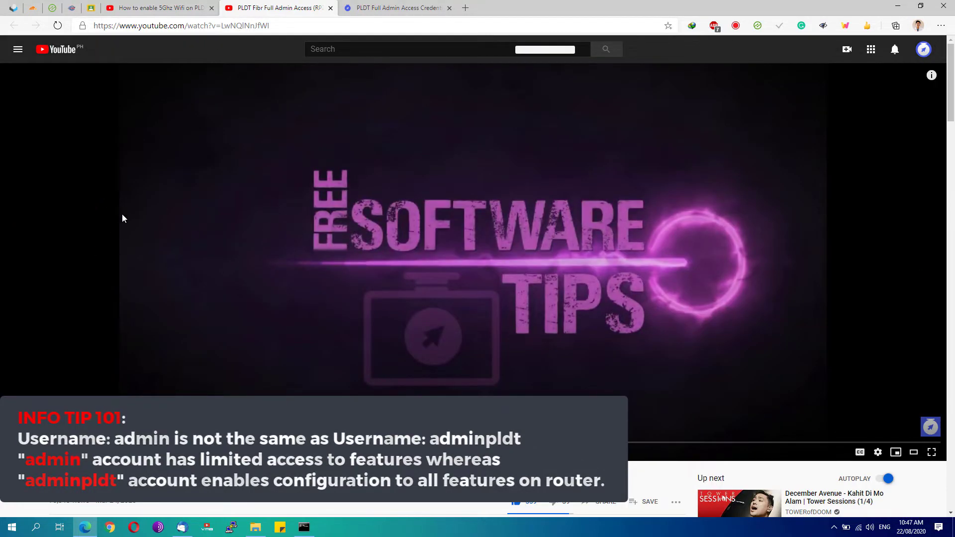
scroll(197, 175, down, 6)
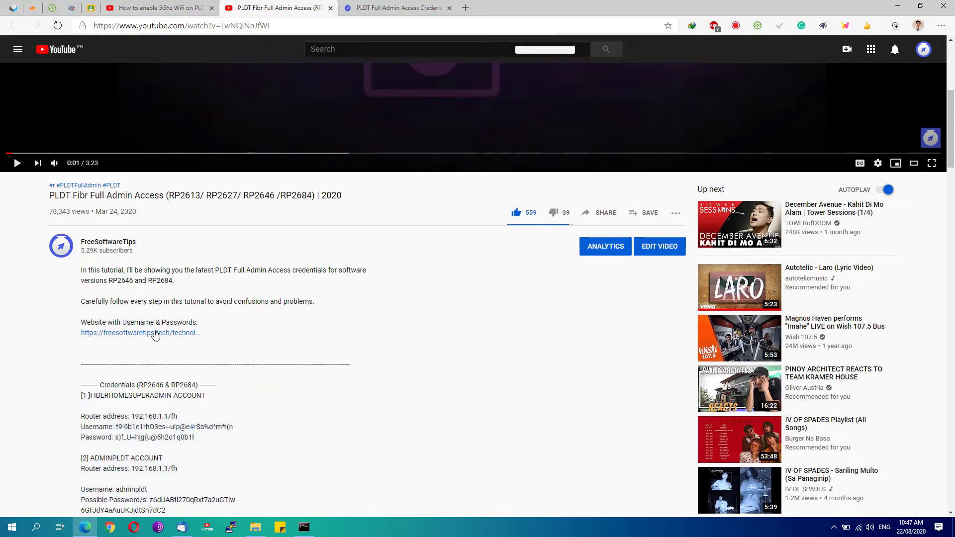
scroll(107, 306, up, 1)
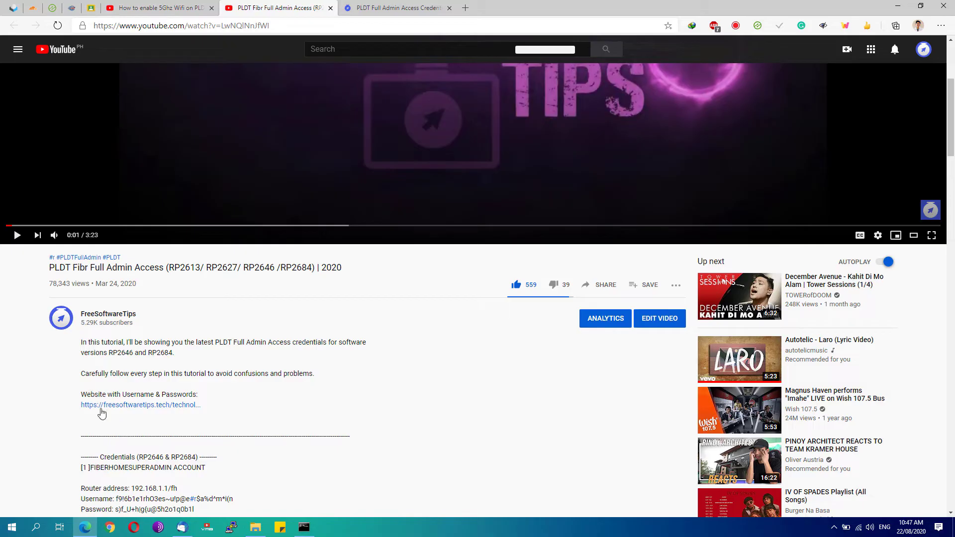
Review the credentials tables in the PLDT Full Admin Access Credentials article, then minimize Edge.
click(401, 8)
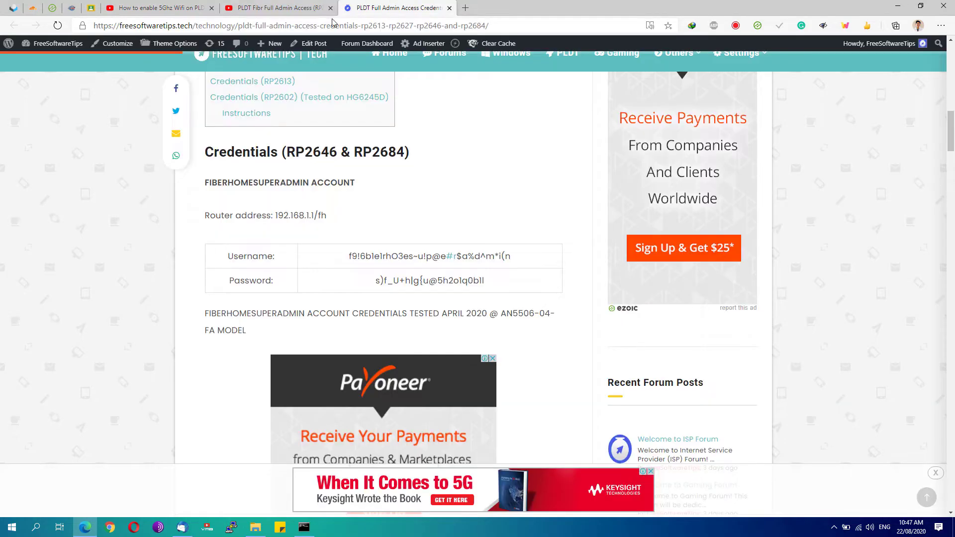
scroll(351, 140, up, 15)
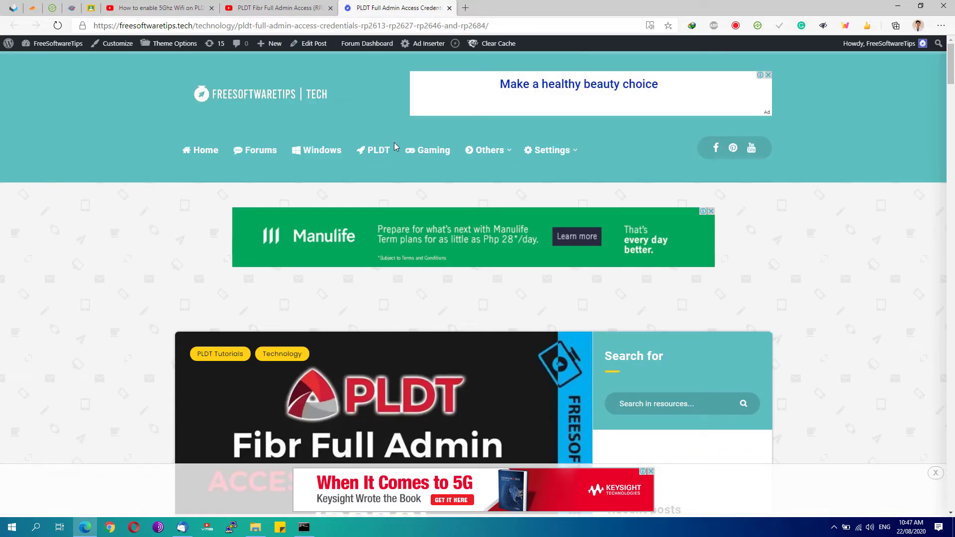
scroll(235, 109, down, 6)
scroll(318, 132, up, 6)
scroll(305, 107, down, 7)
scroll(304, 108, down, 7)
scroll(318, 131, up, 3)
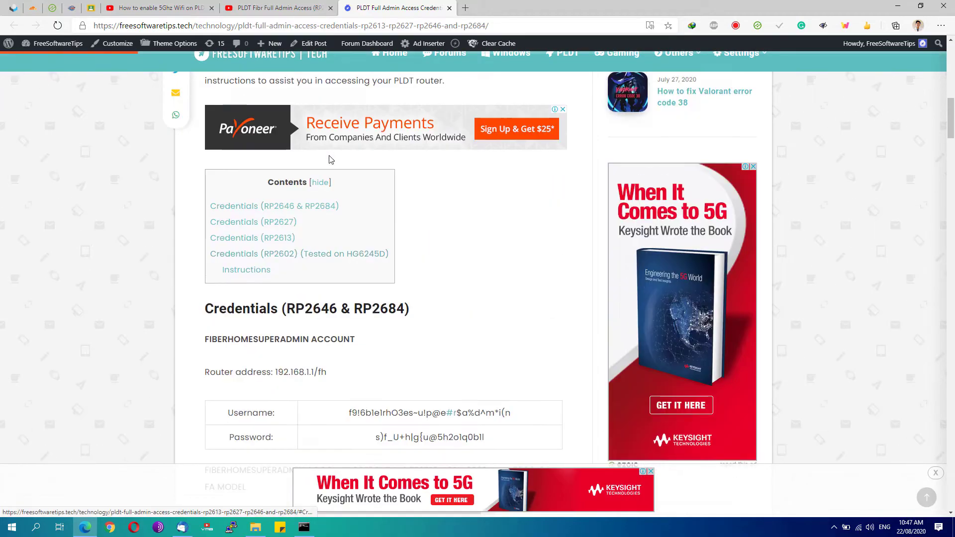
scroll(329, 156, down, 6)
scroll(328, 158, down, 5)
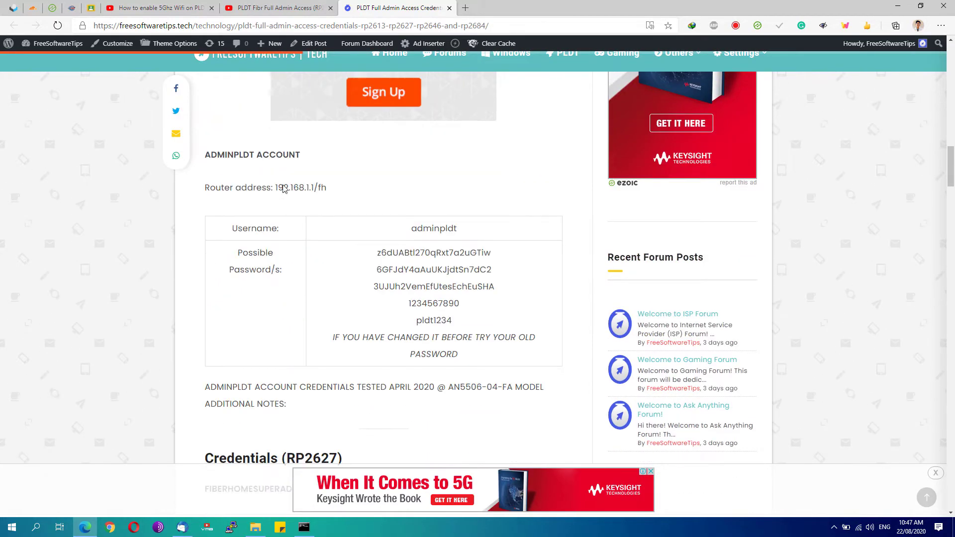
scroll(355, 222, up, 9)
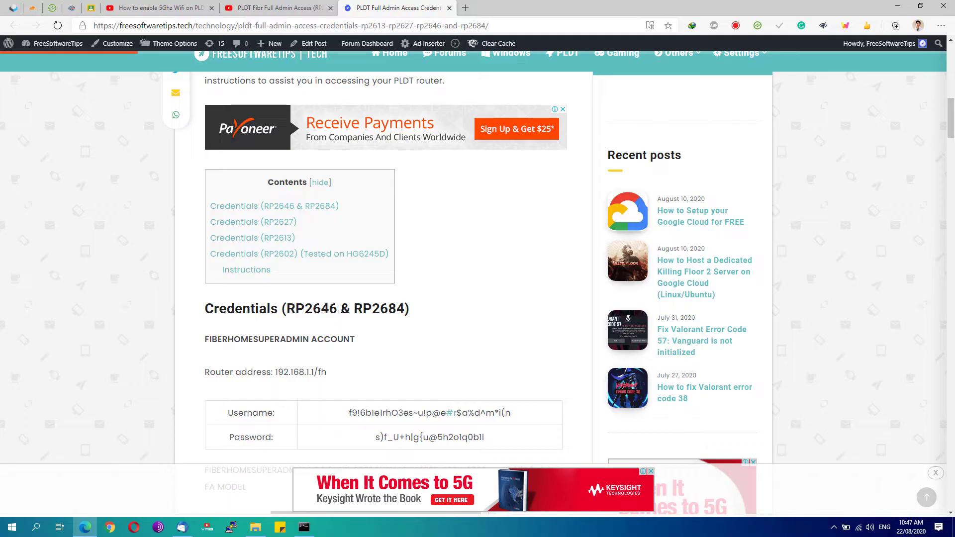
click(904, 6)
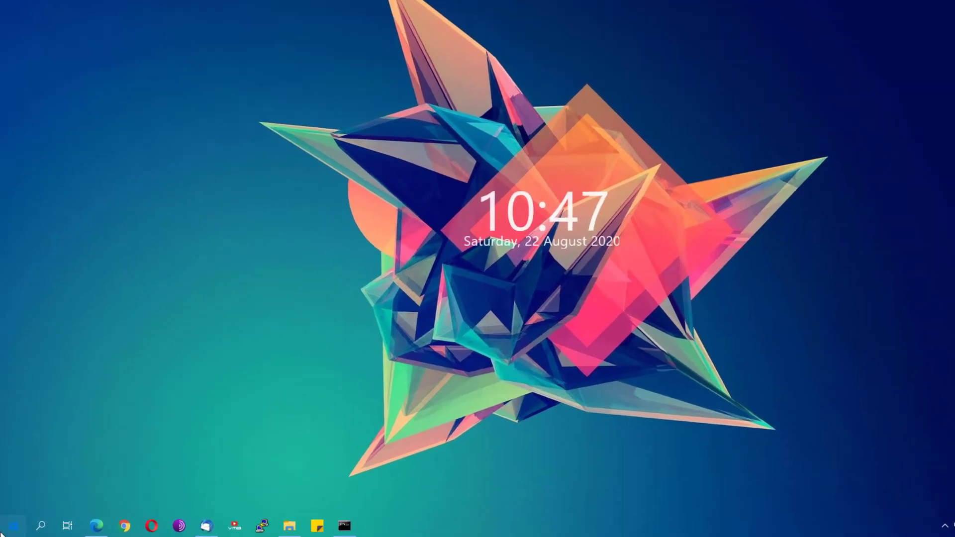
Run ipconfig in an administrator Command Prompt and select the Wi-Fi default gateway 192.168.0.1.
click(13, 526)
text(comm)
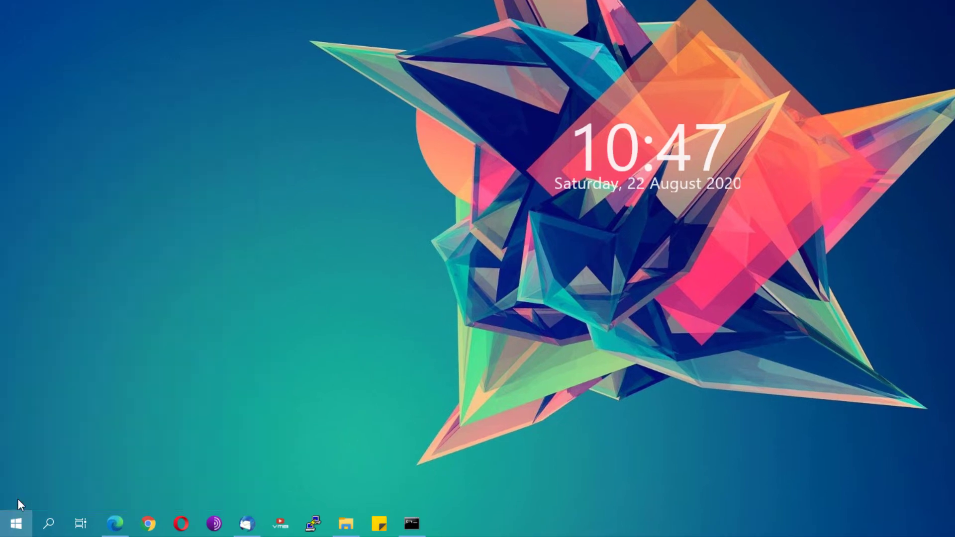
text(and)
key(ctrl+shift+Return)
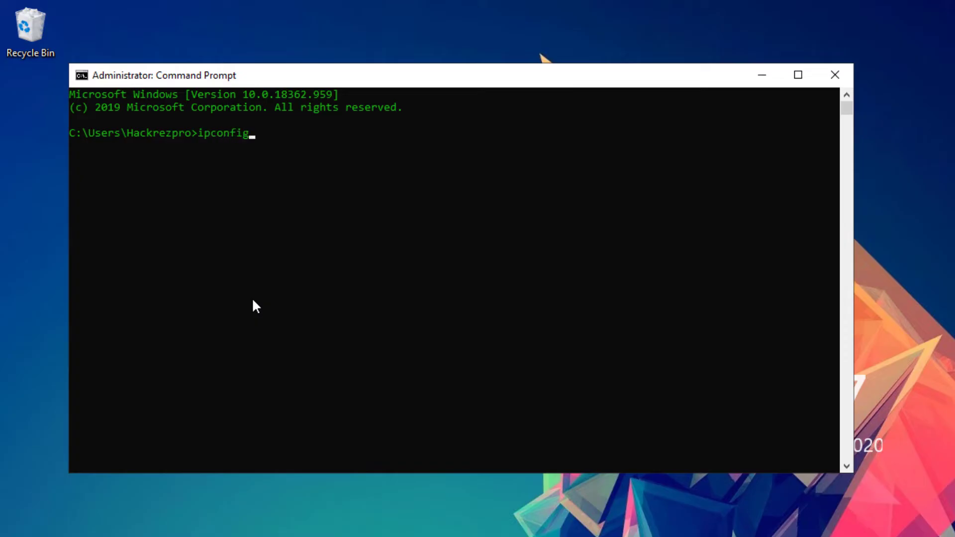
key(Return)
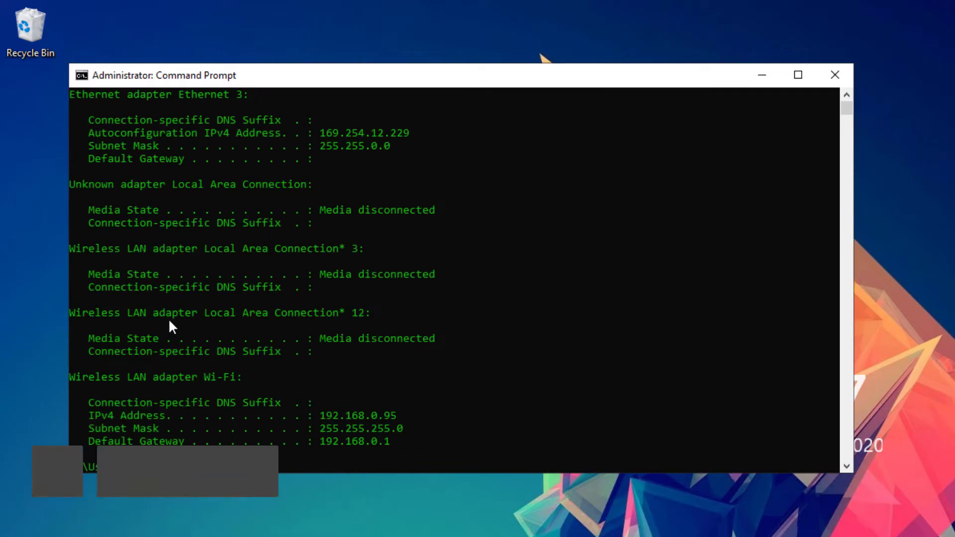
drag(90, 442, 190, 443)
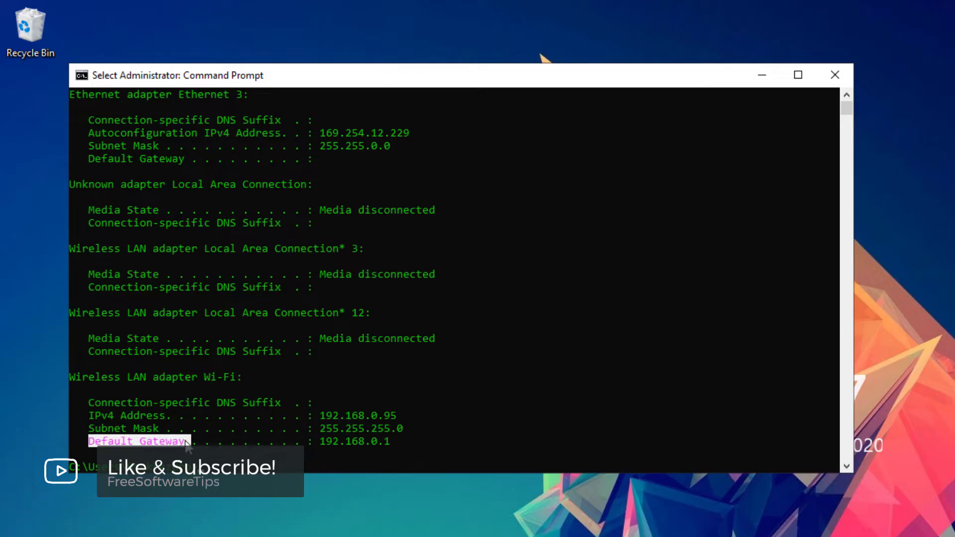
drag(324, 443, 389, 447)
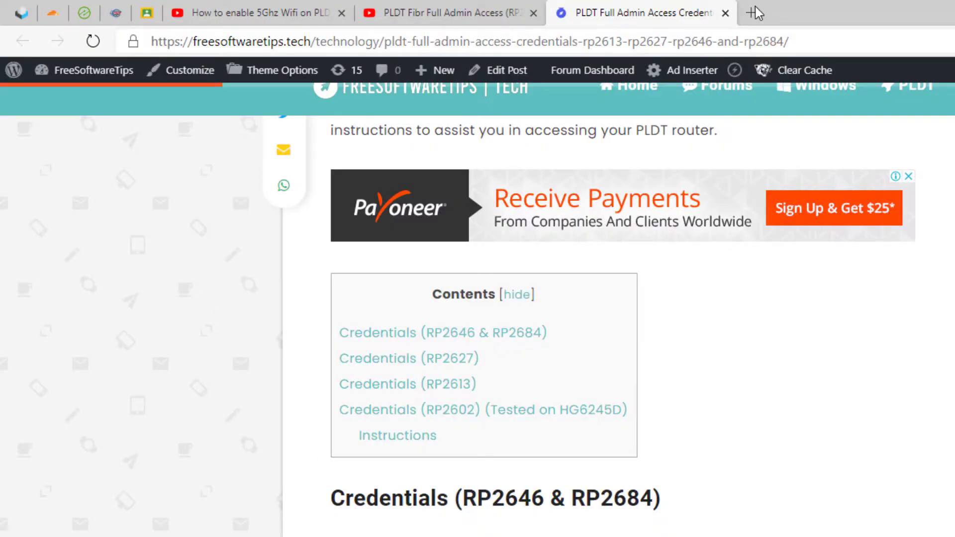
Load 192.168.1.3 in a new Edge tab, reaching the 'Your connection isn't private' warning.
click(754, 11)
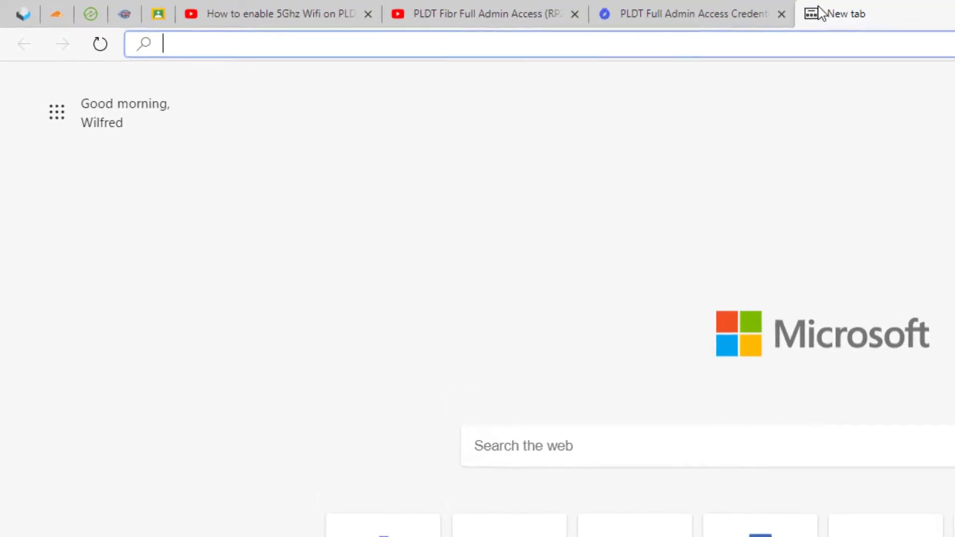
text(192.16)
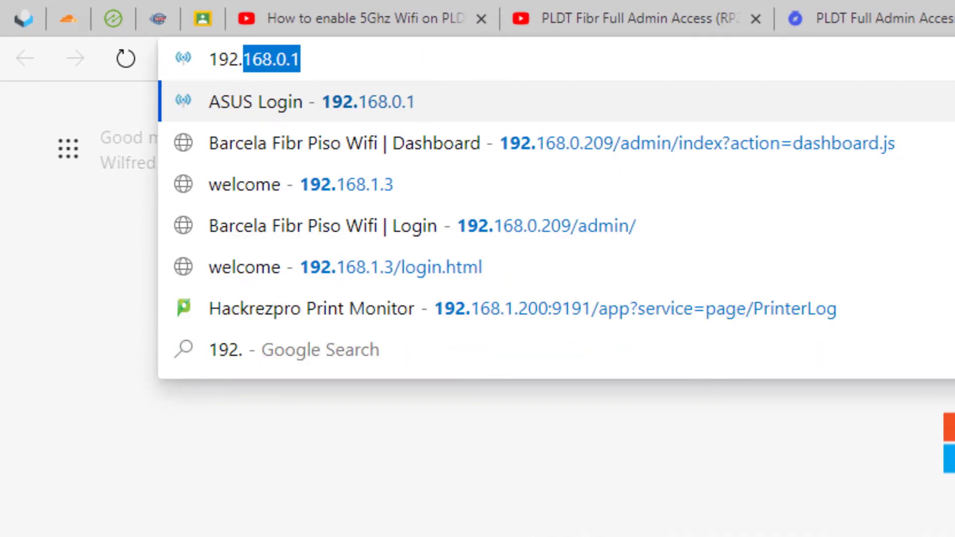
text(8.1.1)
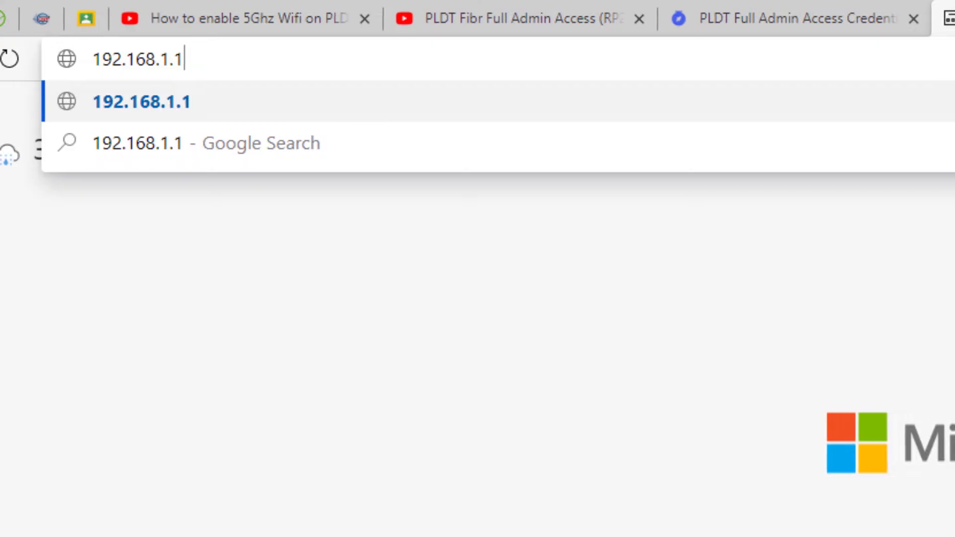
key(BackSpace)
text(3)
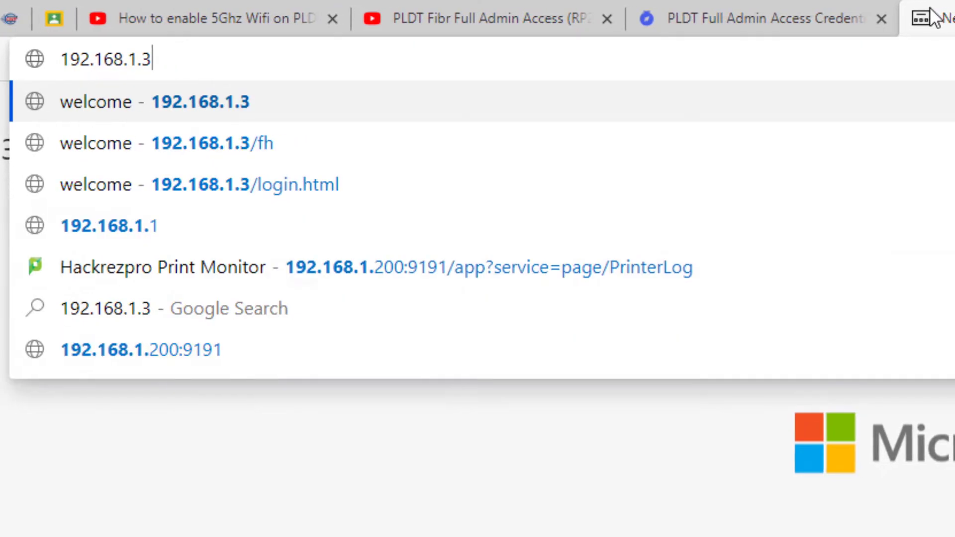
key(Return)
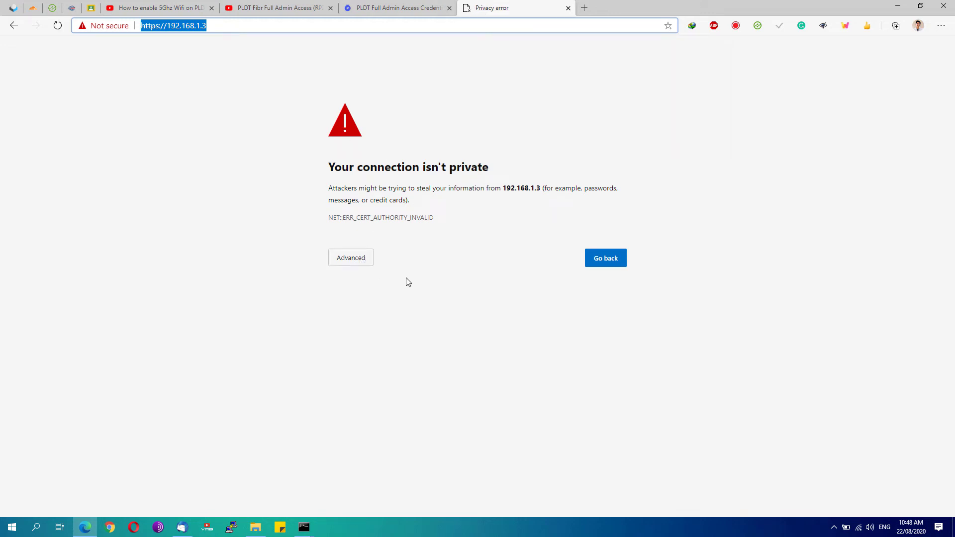
click(360, 265)
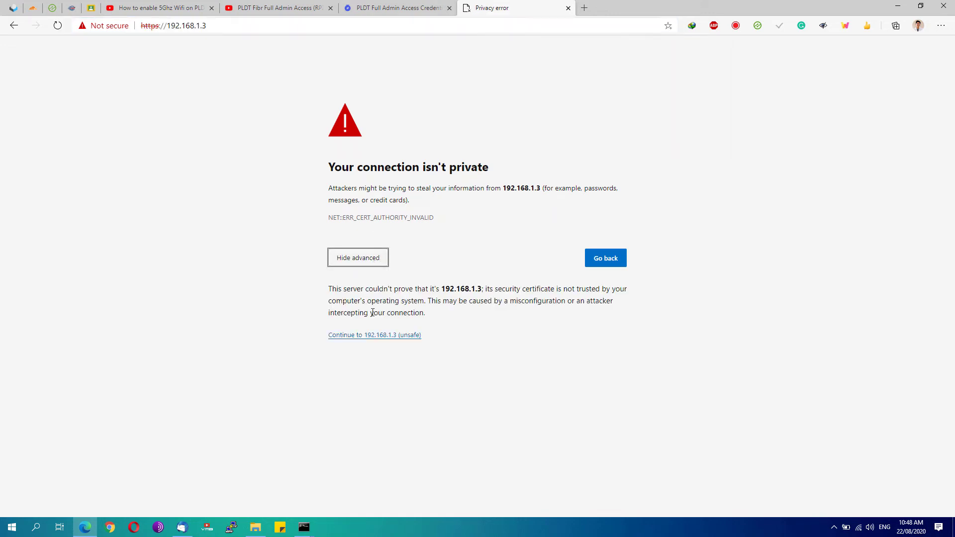
click(369, 336)
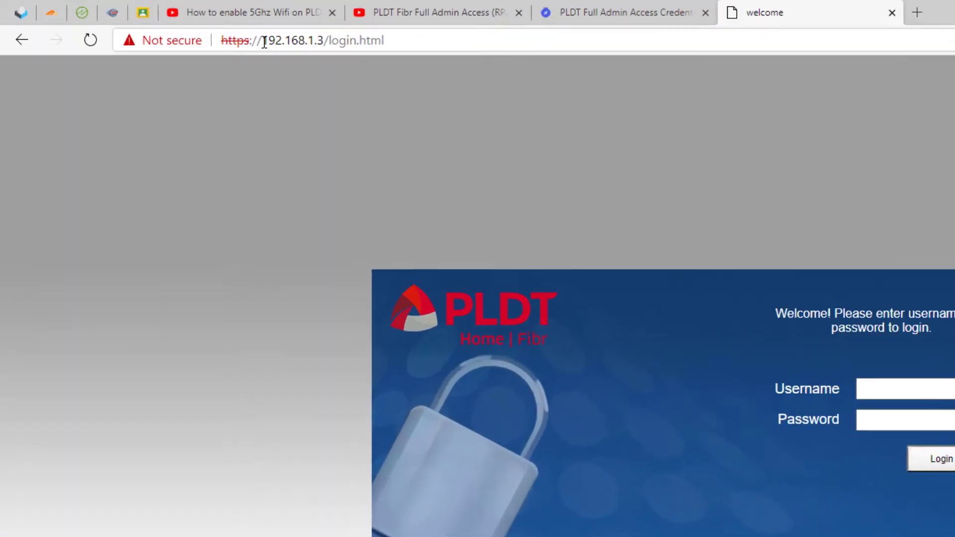
drag(169, 26, 136, 25)
key(ctrl+c)
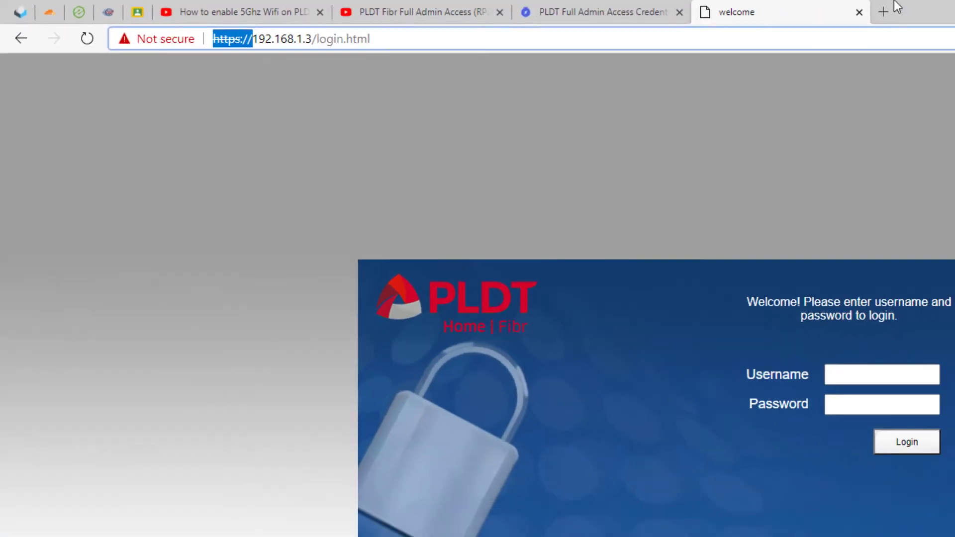
click(891, 9)
key(ctrl+v)
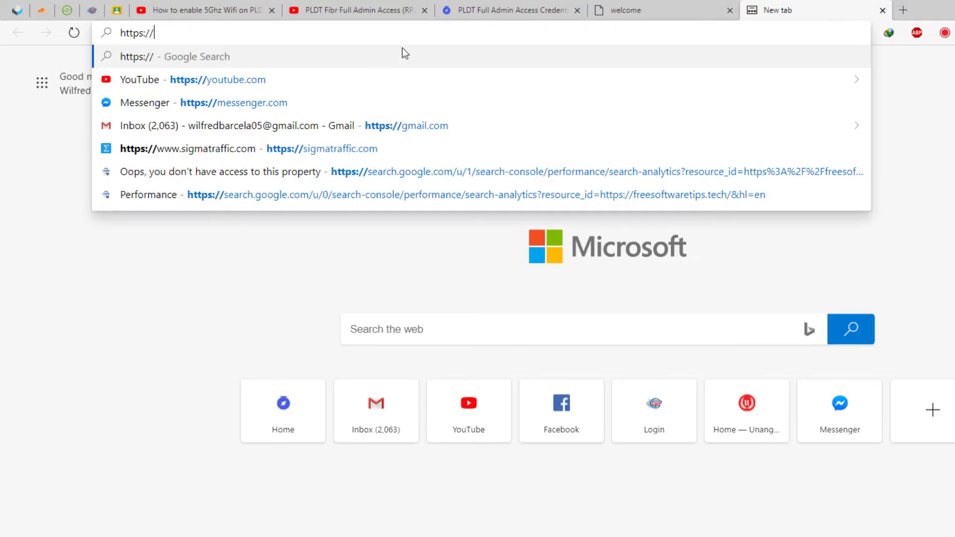
Enter 192.168.1.1 in the extra tab, then close it and return to the PLDT login page.
text(192.168.1.1)
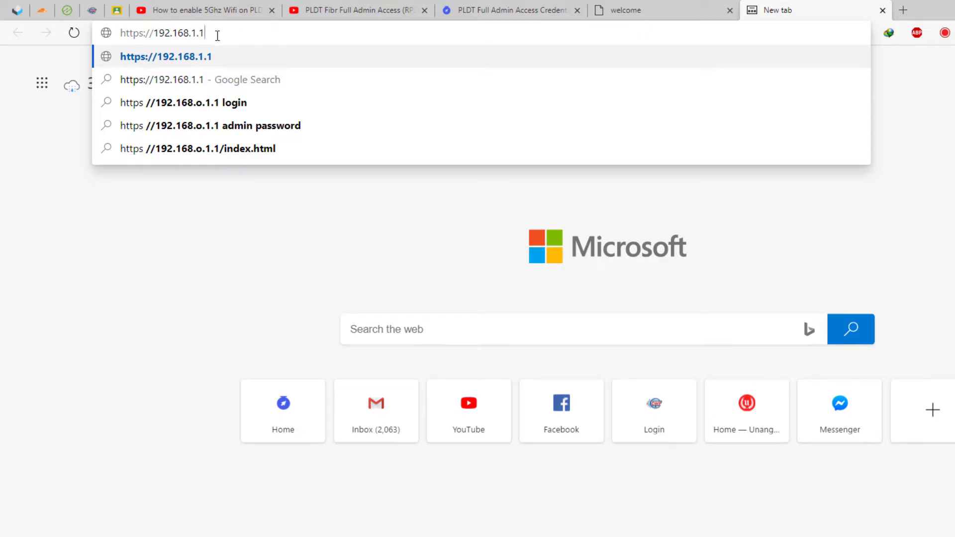
drag(155, 35, 88, 34)
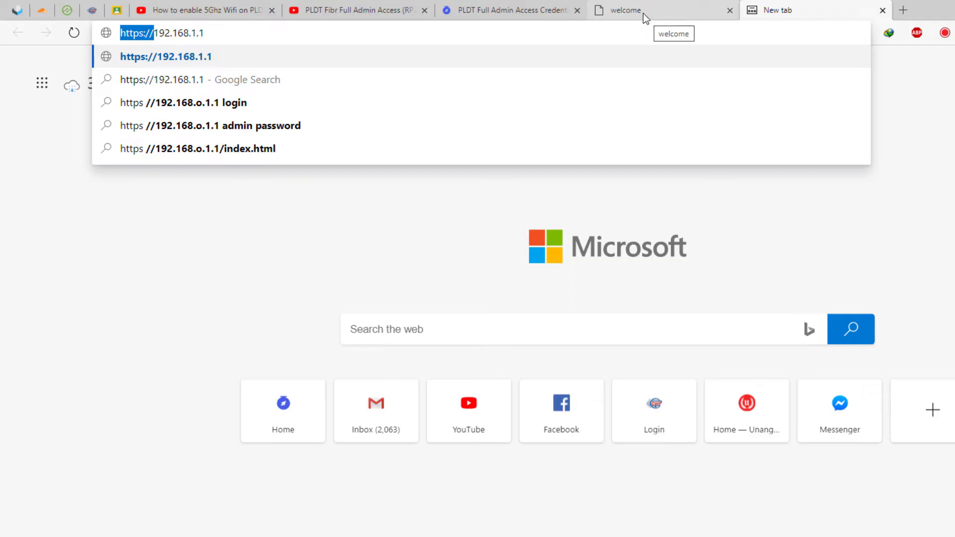
key(Right)
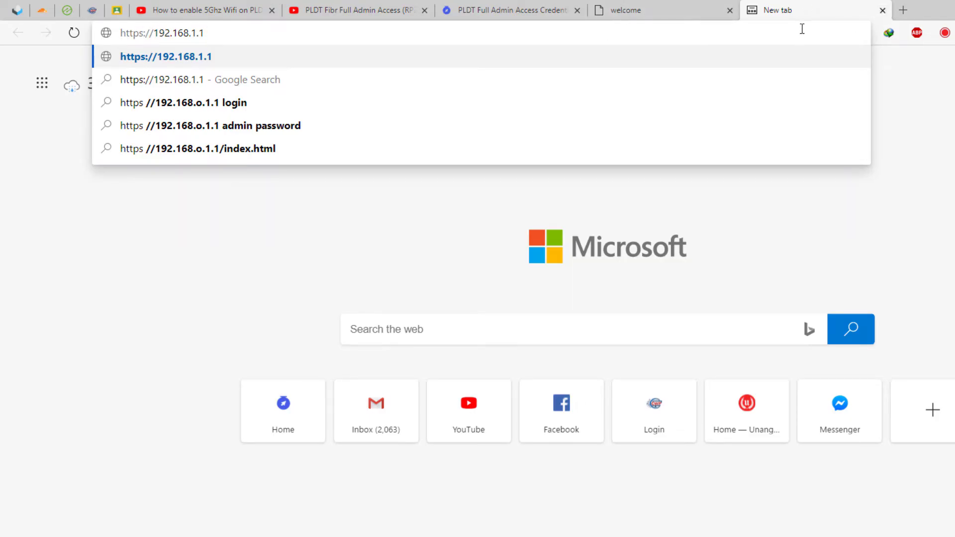
click(712, 6)
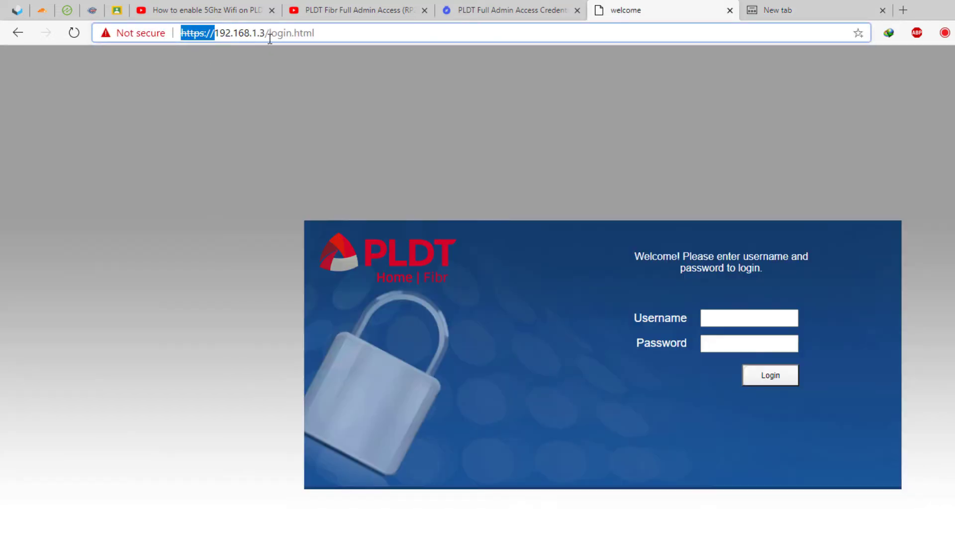
click(883, 10)
click(642, 259)
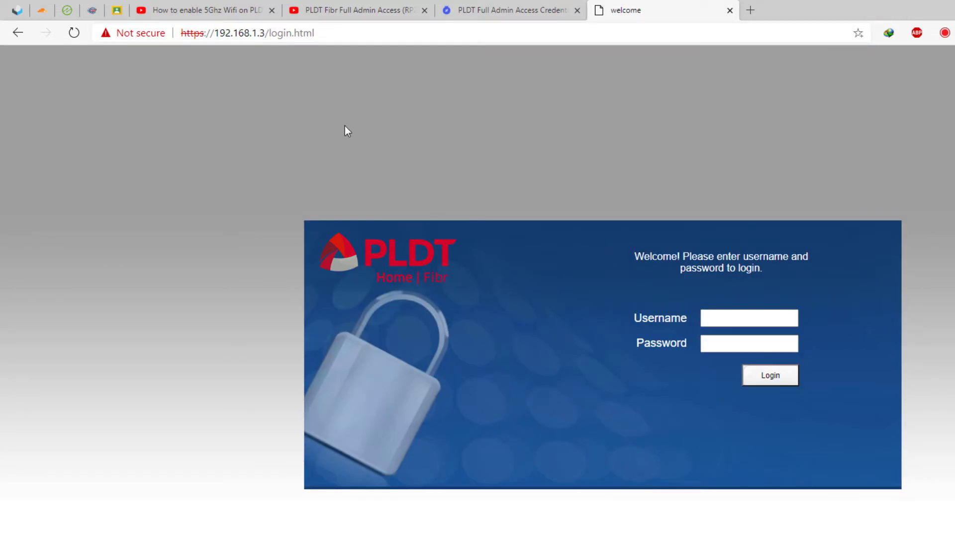
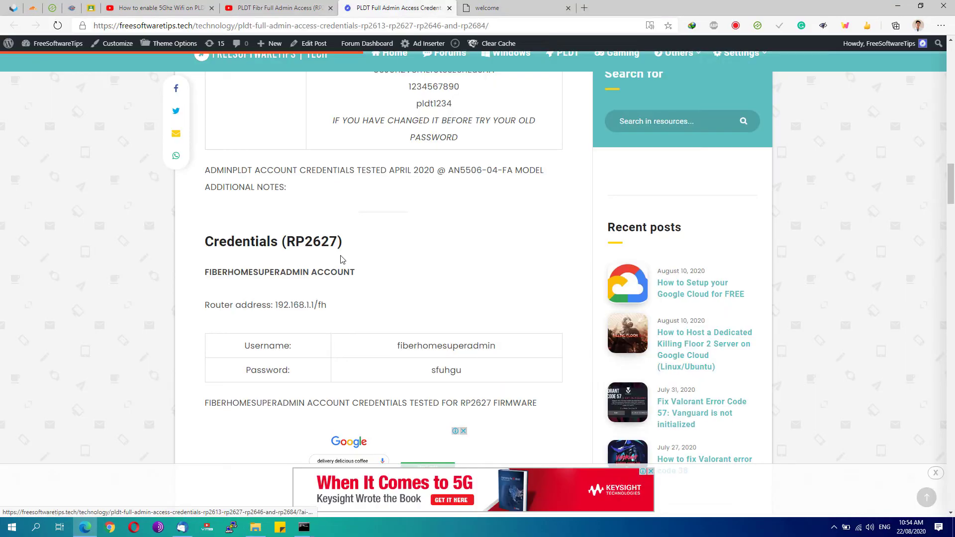
Highlight the RP2627 model name in the article's heading to read its credentials.
drag(338, 246, 281, 244)
scroll(337, 297, up, 15)
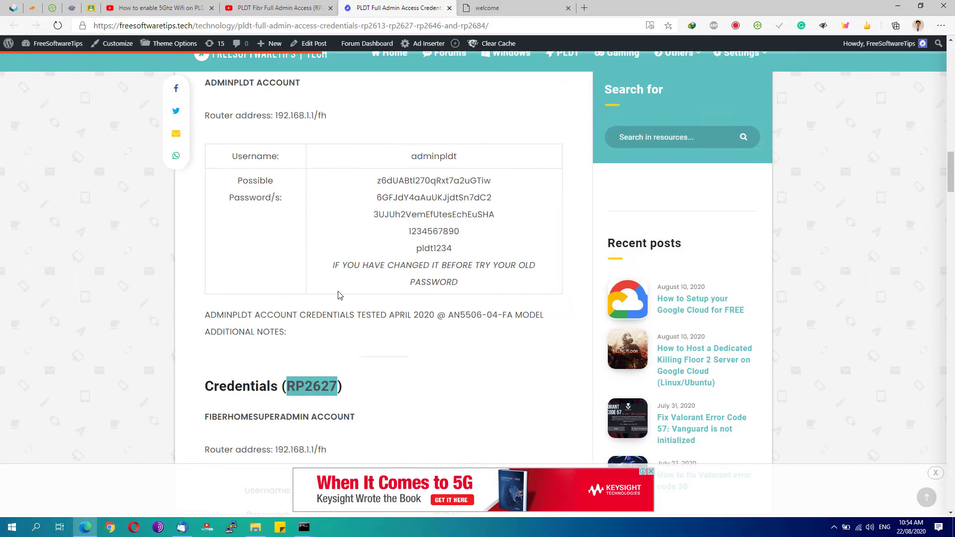
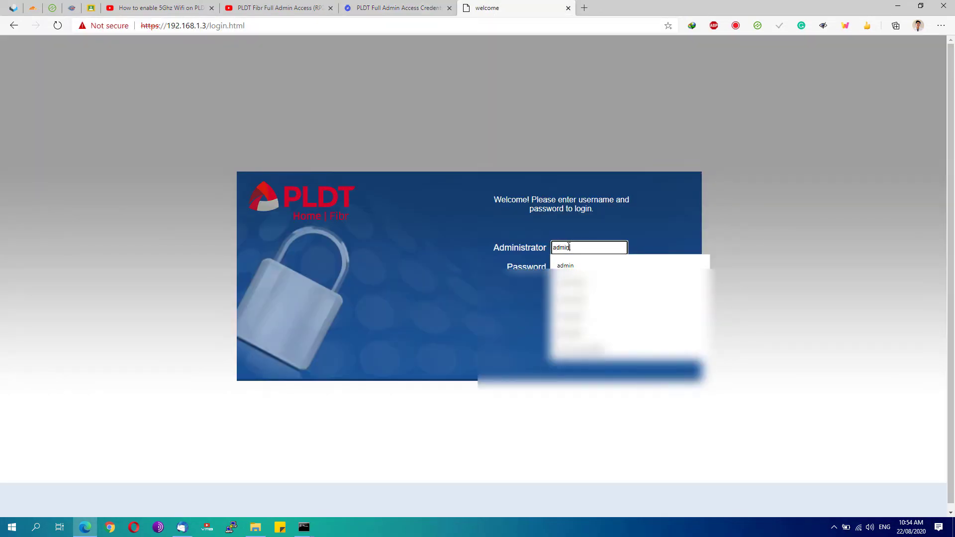
Accept 'admin' as the Administrator username, paste the password, and select the masked characters to check them.
key(Tab)
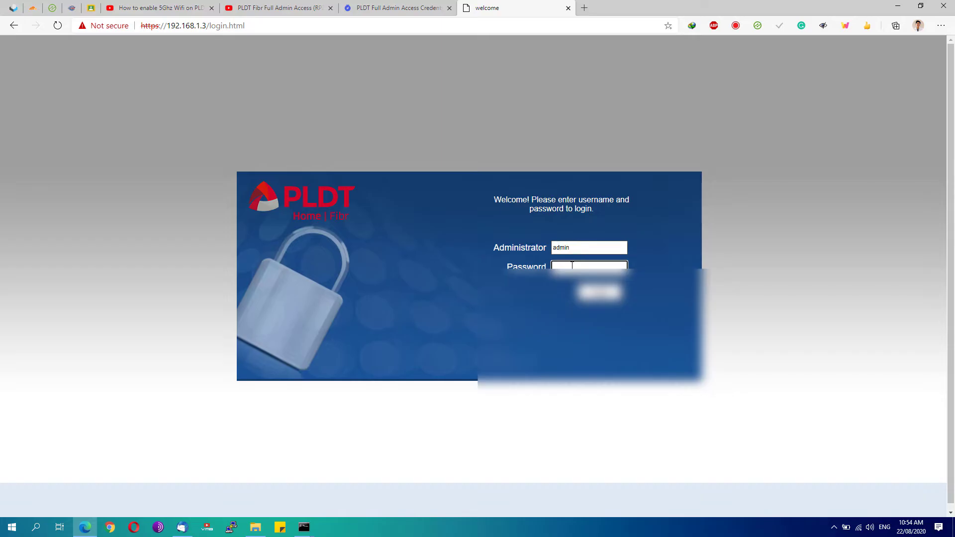
key(ctrl+v)
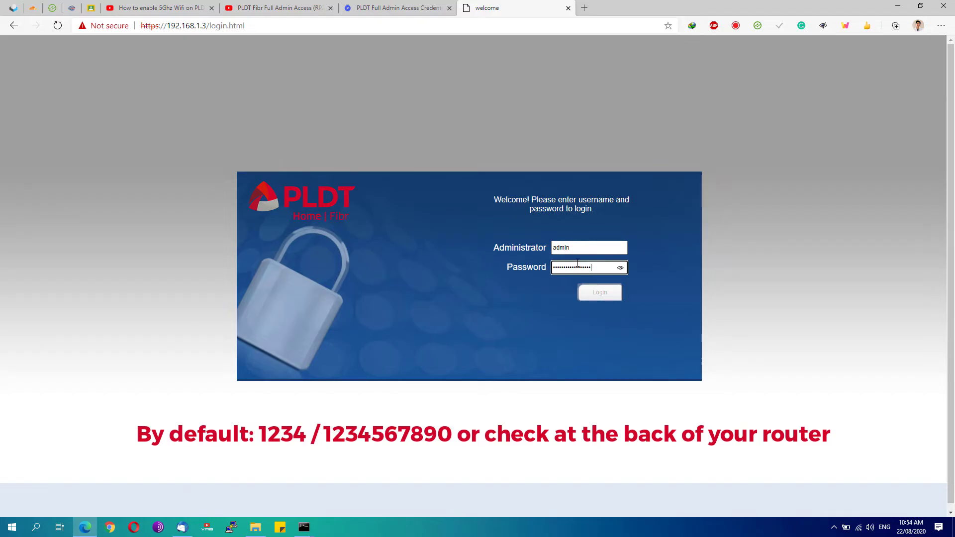
drag(602, 267, 545, 269)
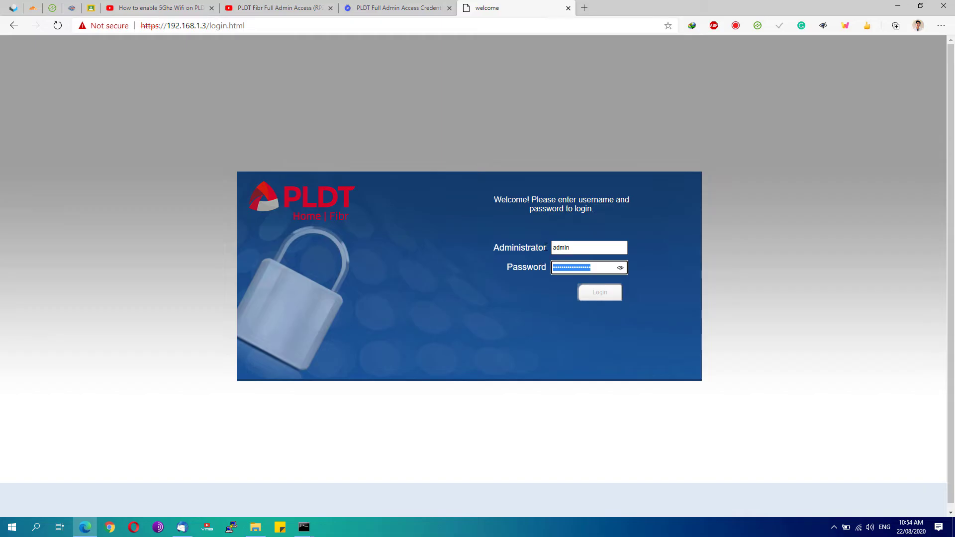
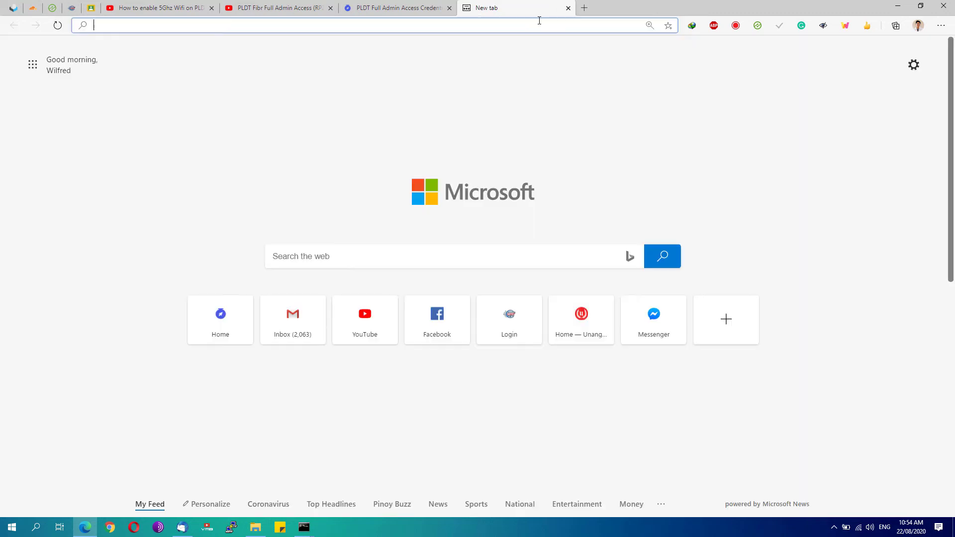
Go to the router address 192.168.1.3, fixing the mistyped '192.168.2.'.
text(192.168.2.)
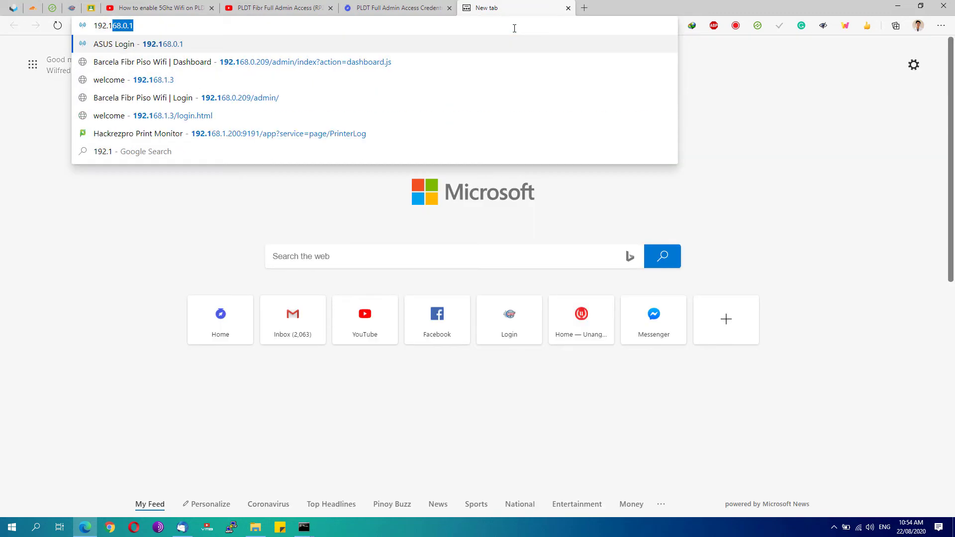
key(BackSpace)
key(BackSpace)
text(1.3)
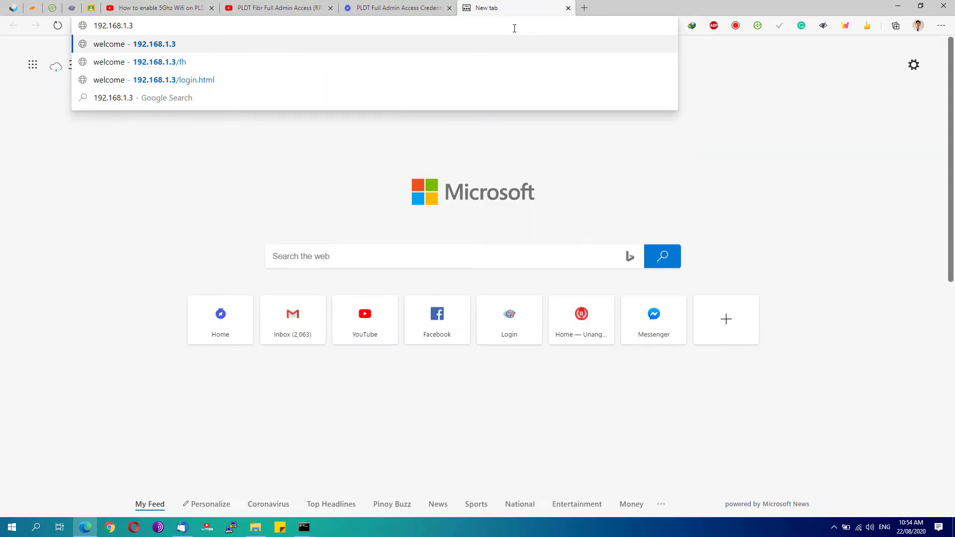
key(Return)
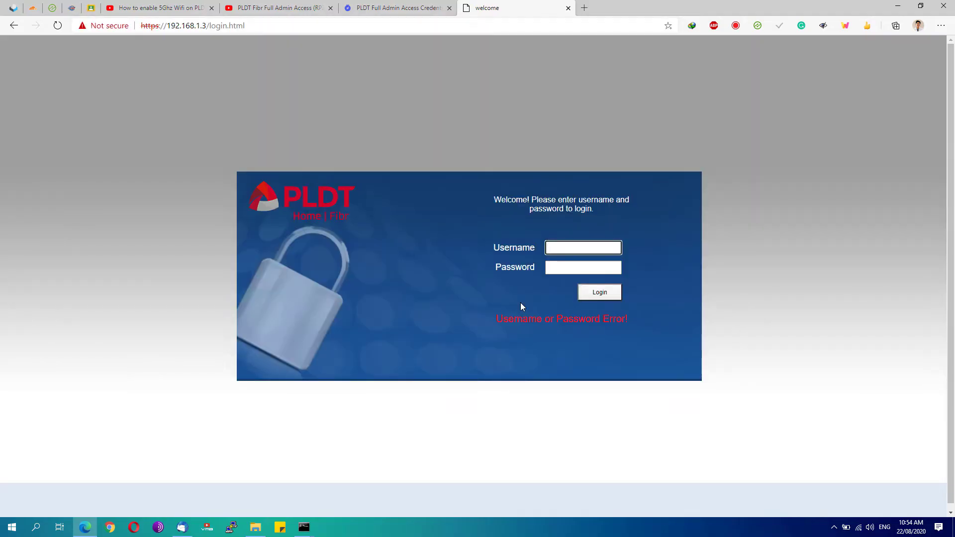
Log in with the saved admin username and password from autofill.
drag(494, 321, 572, 247)
click(572, 248)
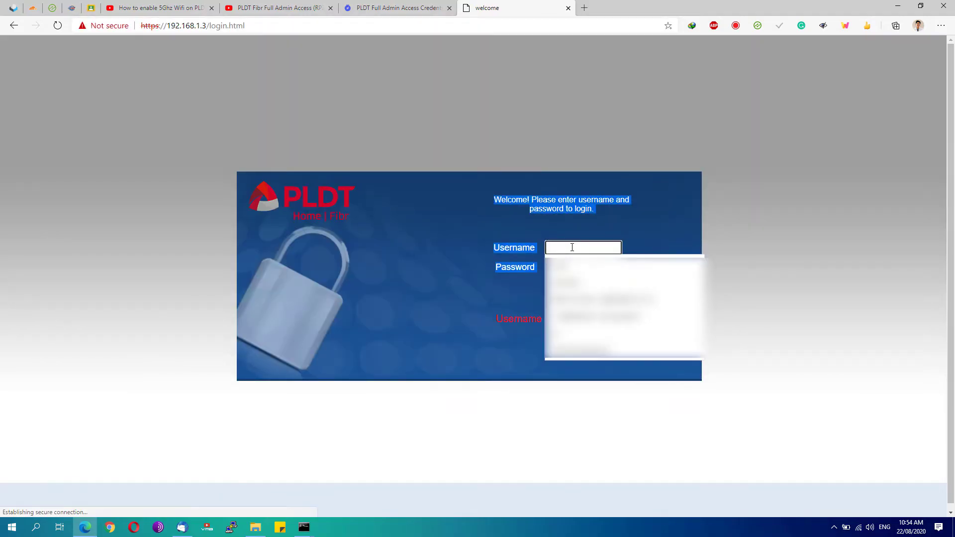
key(Down)
key(Return)
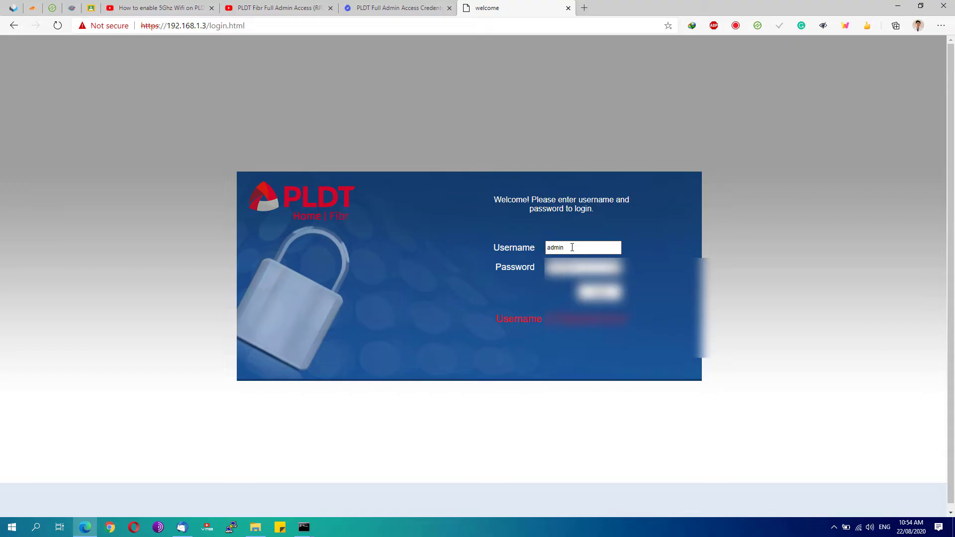
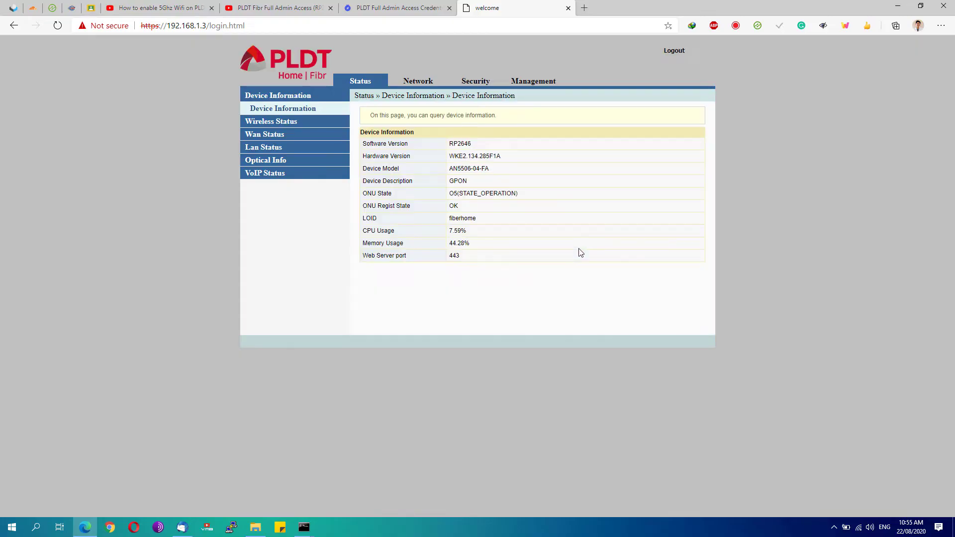
Confirm the router's software version RP2646 in the status page's Device Information section.
click(396, 7)
click(488, 8)
drag(364, 141, 347, 130)
double_click(450, 144)
click(440, 152)
Bring the PLDT admin credentials article to its Credentials (RP2646 & RP2684) table.
click(398, 8)
scroll(440, 264, up, 10)
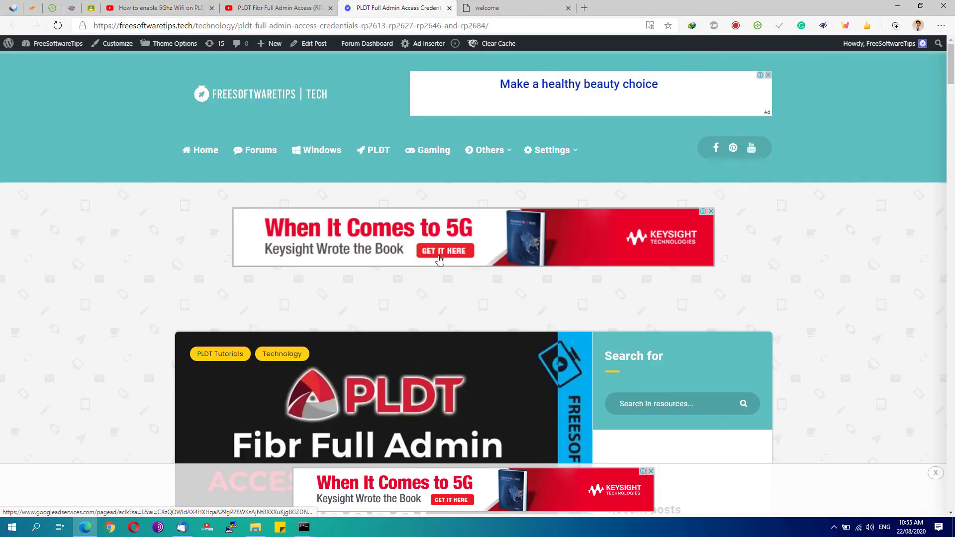
scroll(437, 254, down, 6)
scroll(428, 248, down, 9)
scroll(323, 139, up, 3)
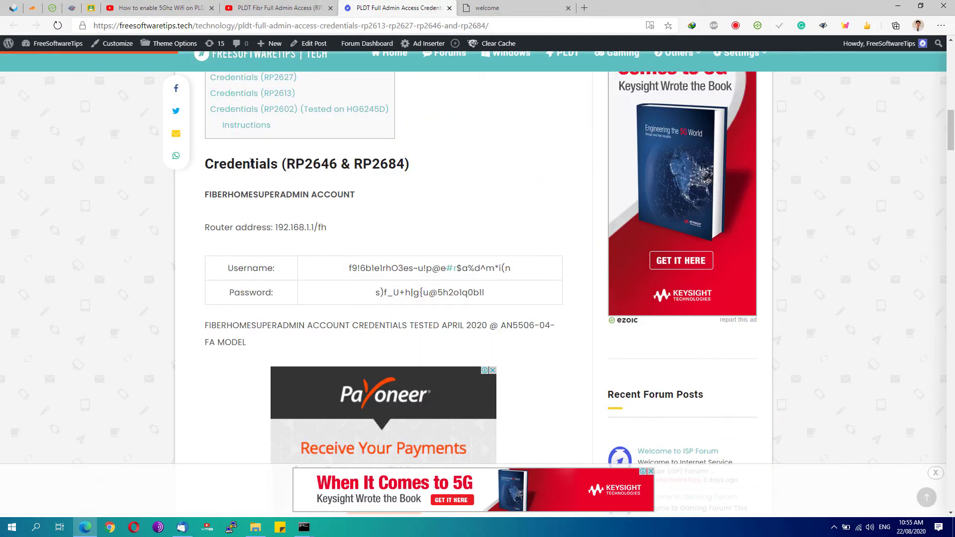
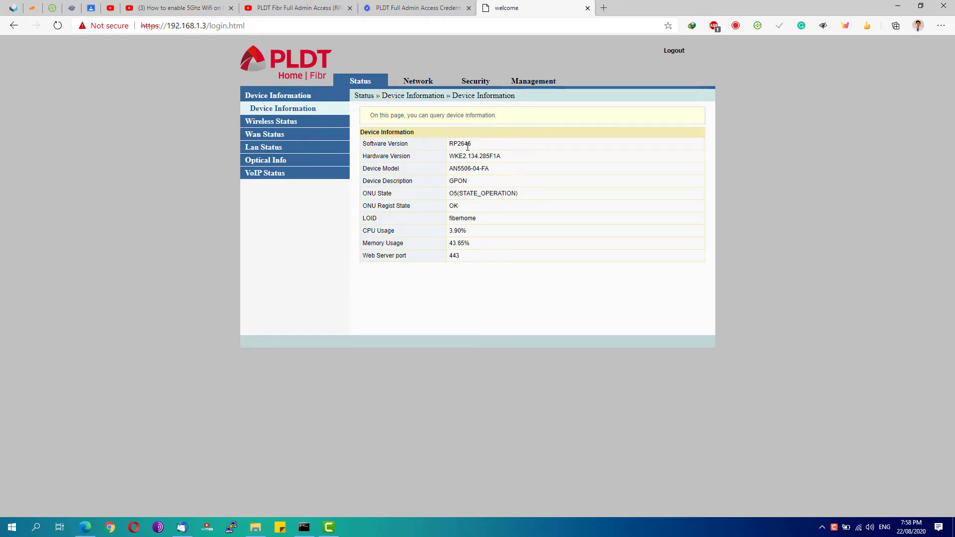
Log out of the router's Device Information page to reach the empty login form.
click(670, 54)
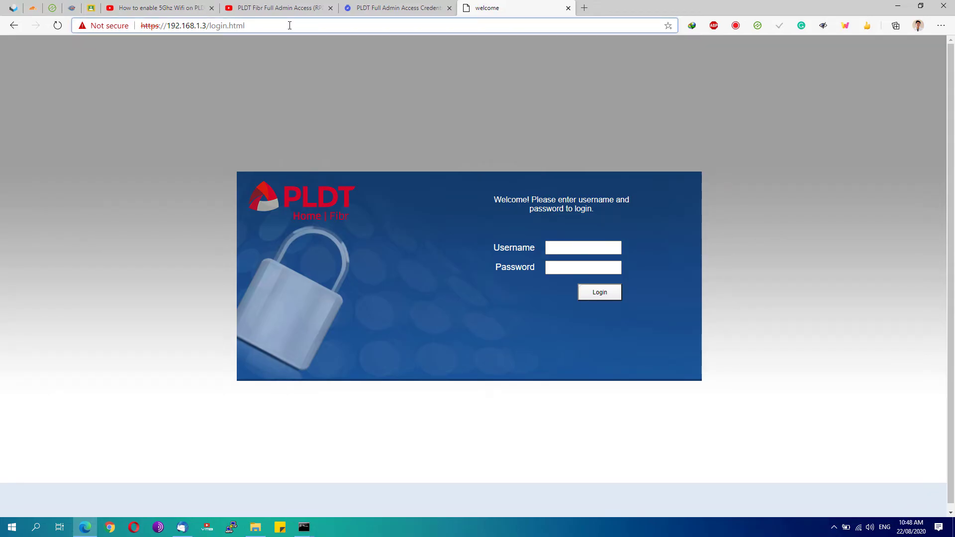
Change the router address from 192.168.1.3/login.html to 192.168.1.3/fh and load it.
click(290, 25)
click(283, 26)
drag(244, 26, 208, 27)
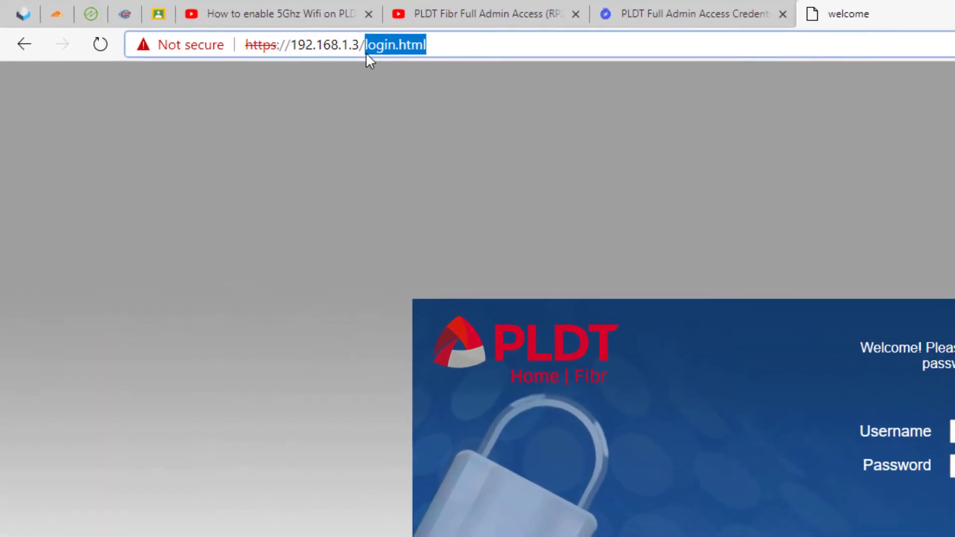
key(BackSpace)
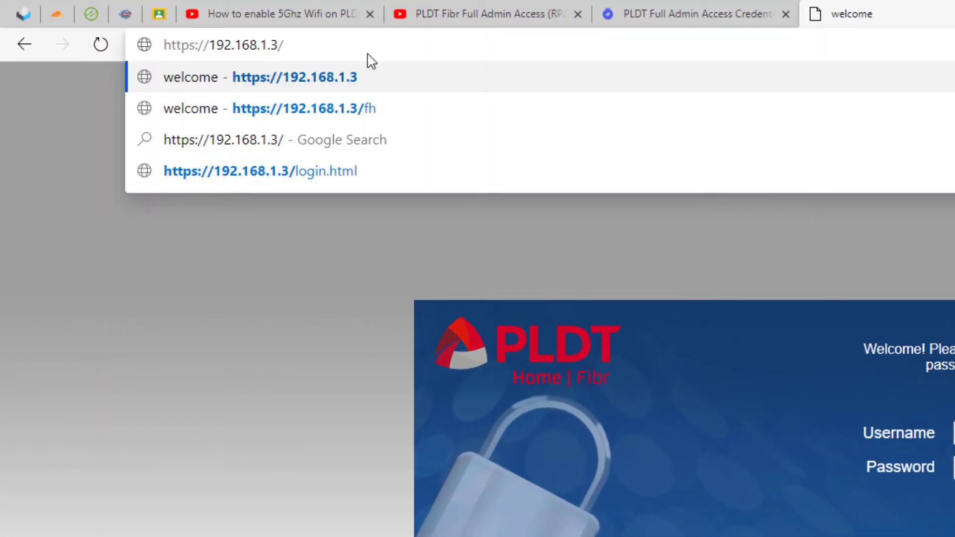
text(fh)
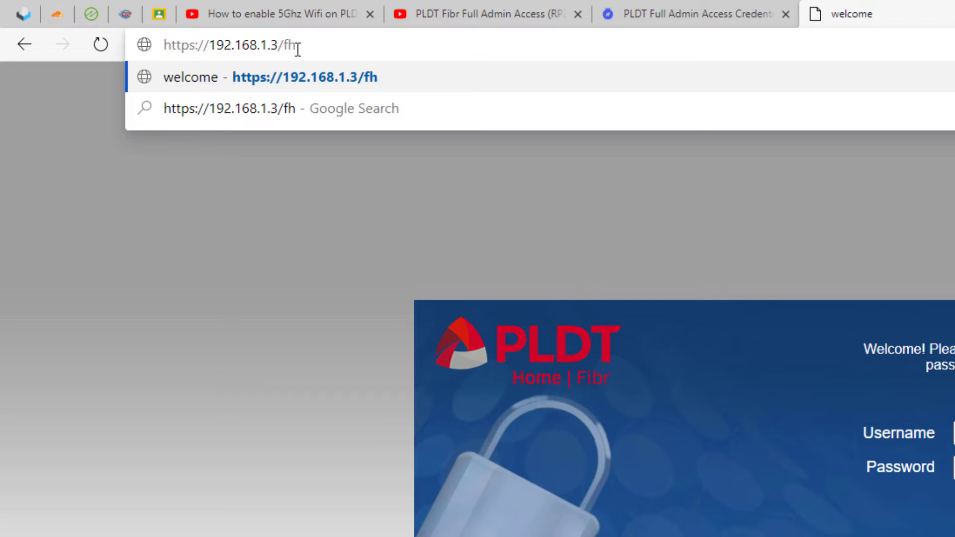
key(Return)
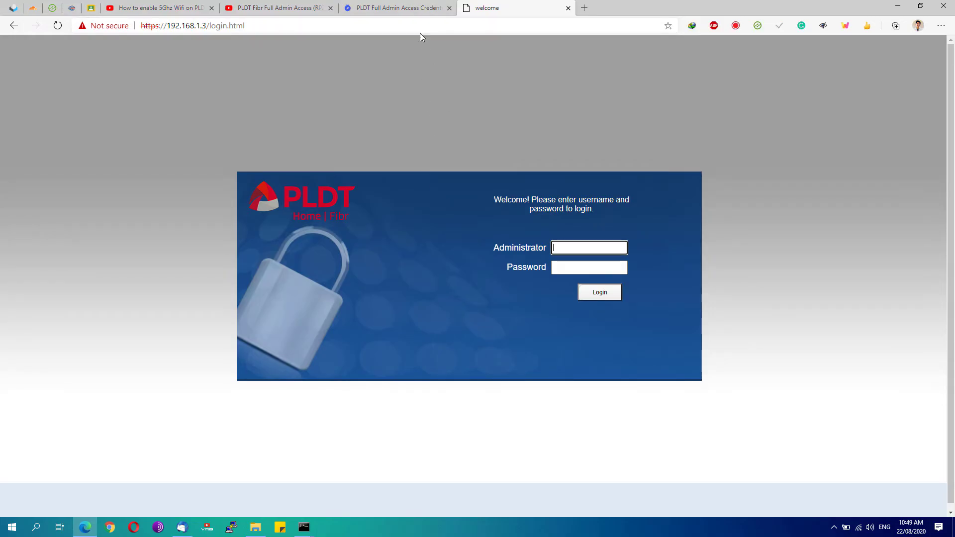
click(409, 4)
Scroll the tutorial article to the Credentials (RP2646 & RP2684) section.
scroll(421, 224, up, 3)
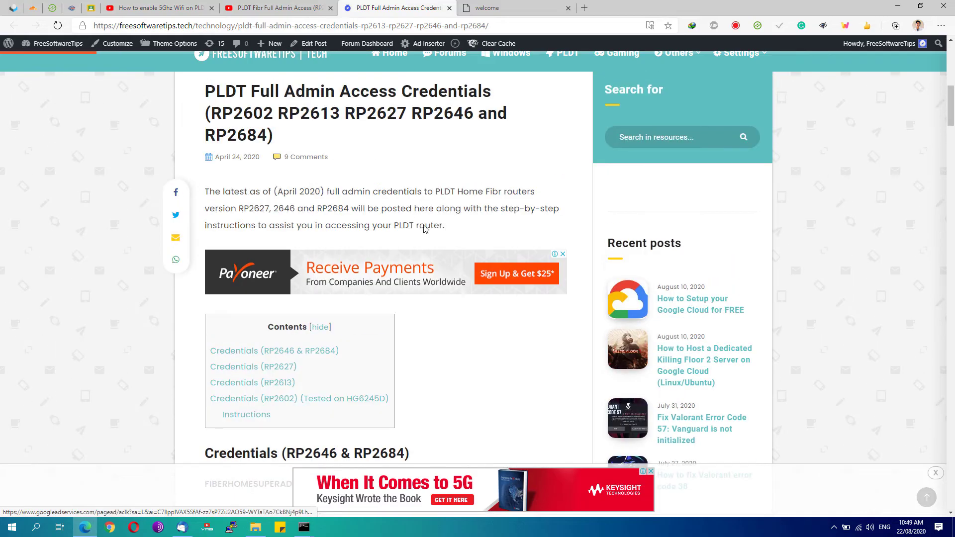
scroll(431, 242, down, 4)
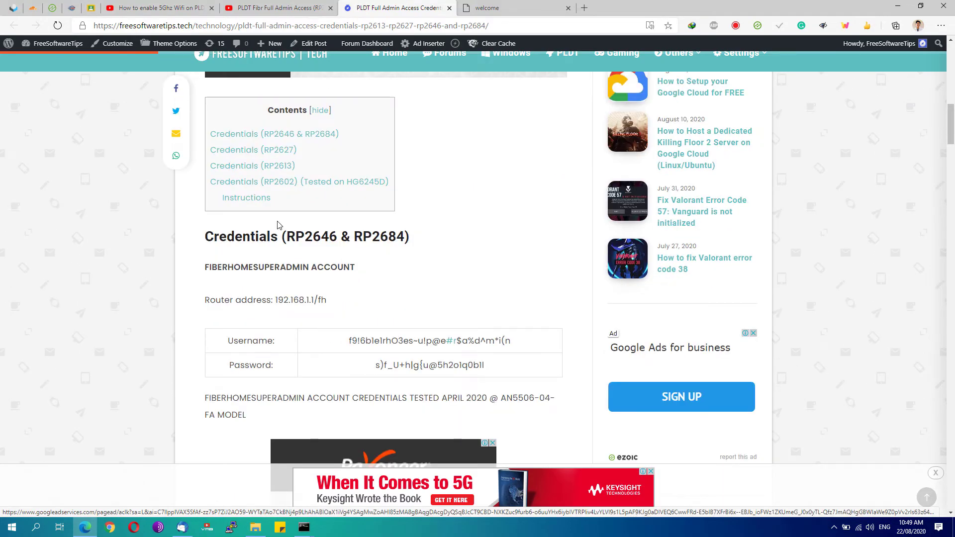
scroll(277, 224, down, 3)
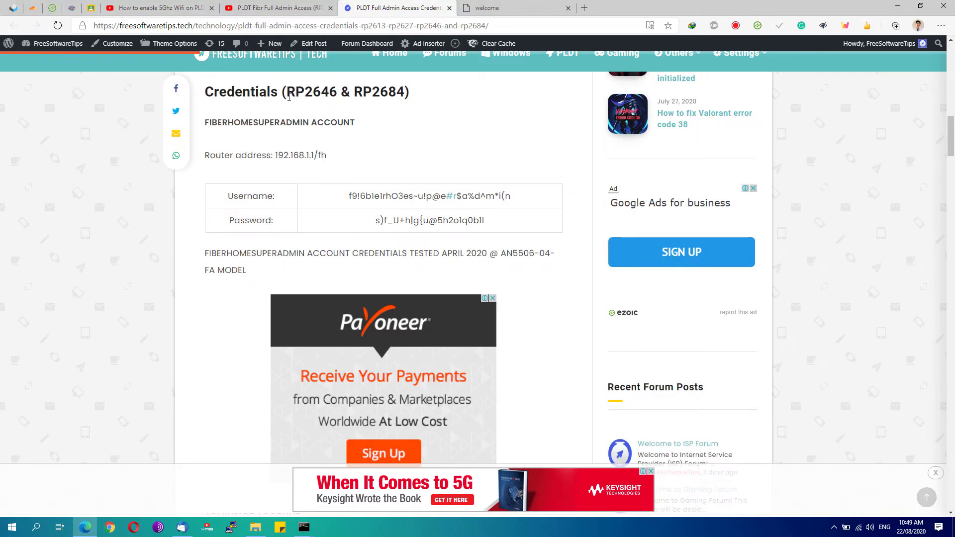
scroll(374, 207, down, 1)
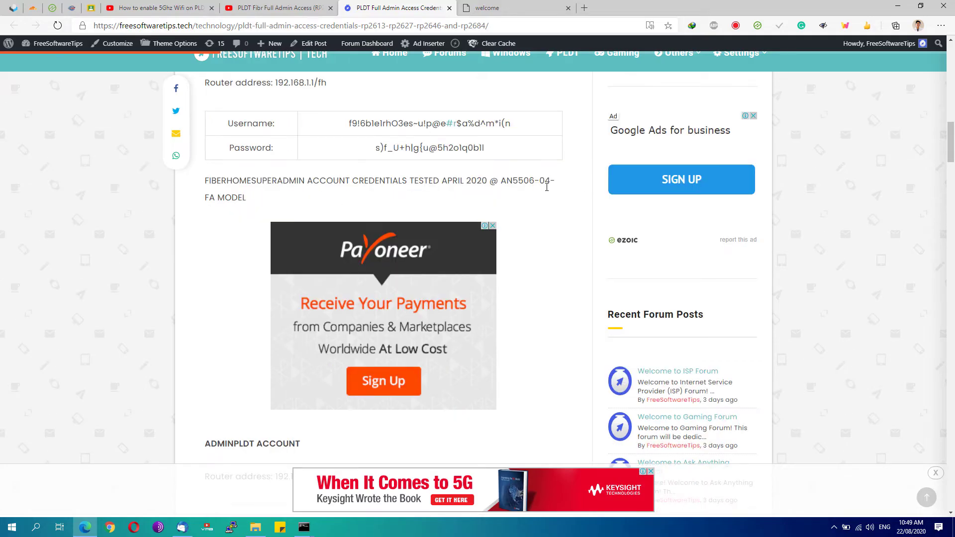
scroll(517, 175, down, 12)
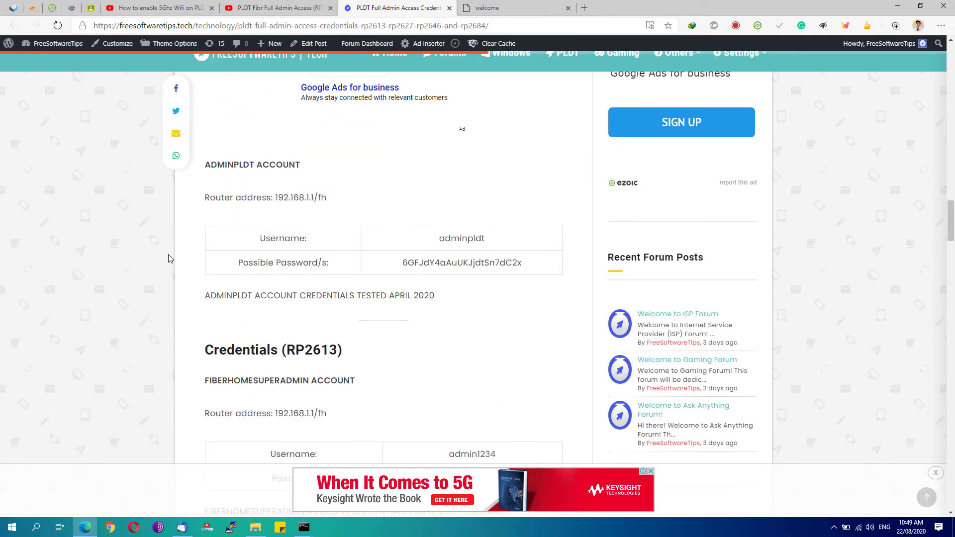
scroll(279, 268, up, 8)
scroll(398, 279, down, 9)
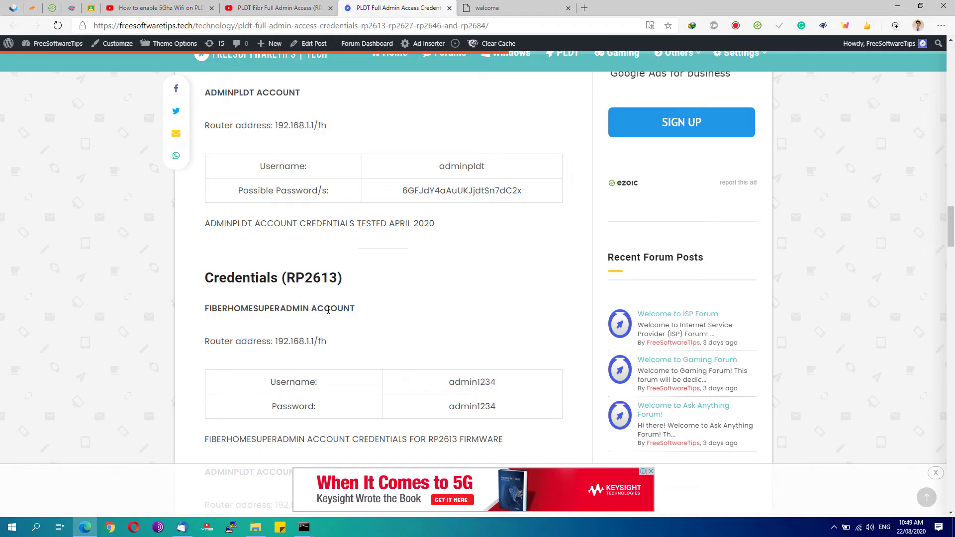
scroll(503, 377, up, 4)
scroll(433, 219, down, 12)
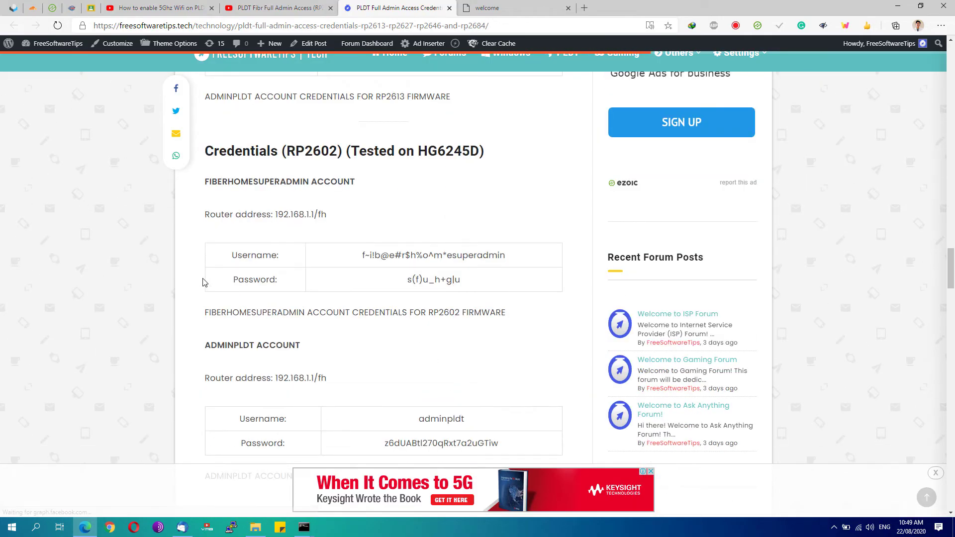
scroll(427, 316, up, 10)
scroll(417, 306, up, 12)
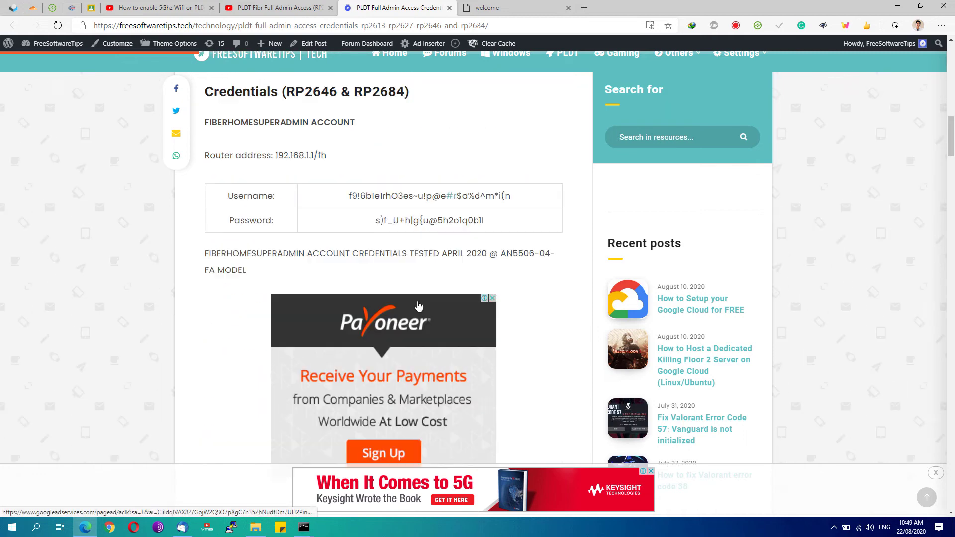
scroll(416, 298, down, 10)
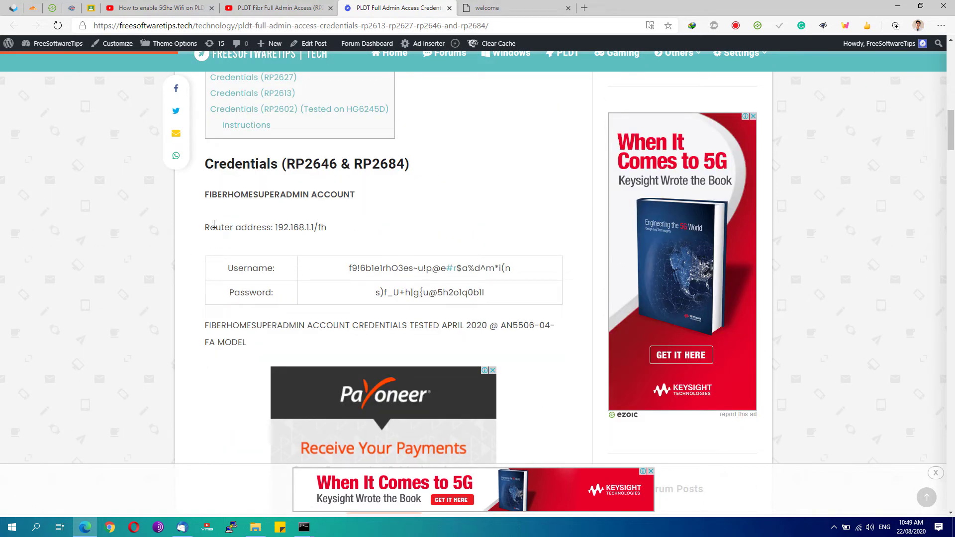
Select and copy the super-admin username shown there.
drag(340, 270, 534, 275)
right_click(384, 277)
click(386, 278)
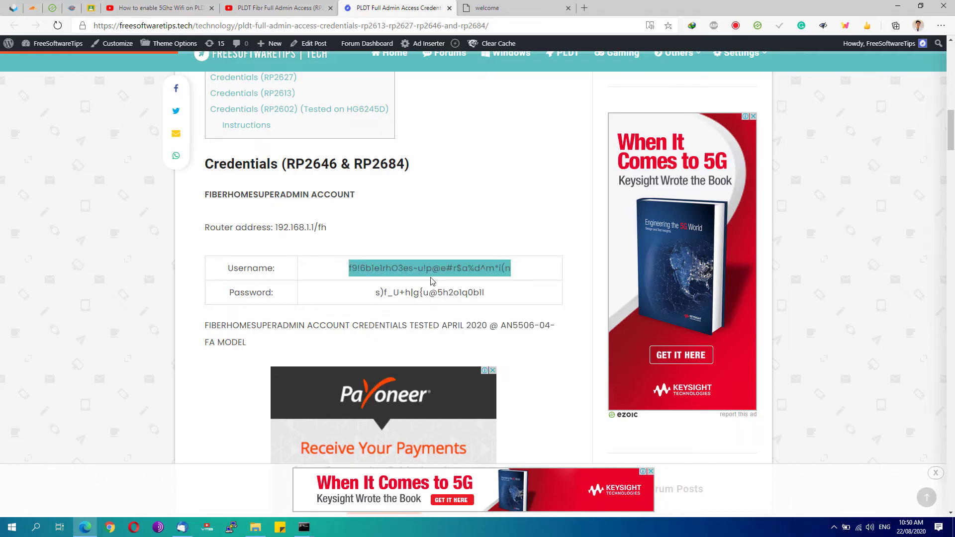
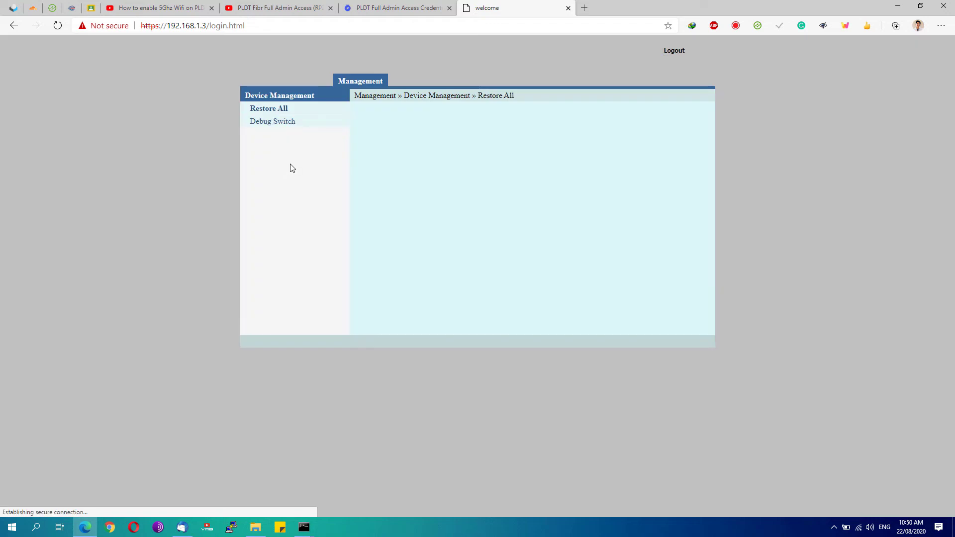
Enable the Web Admin Switch in the Debug Switch settings and apply it.
click(272, 124)
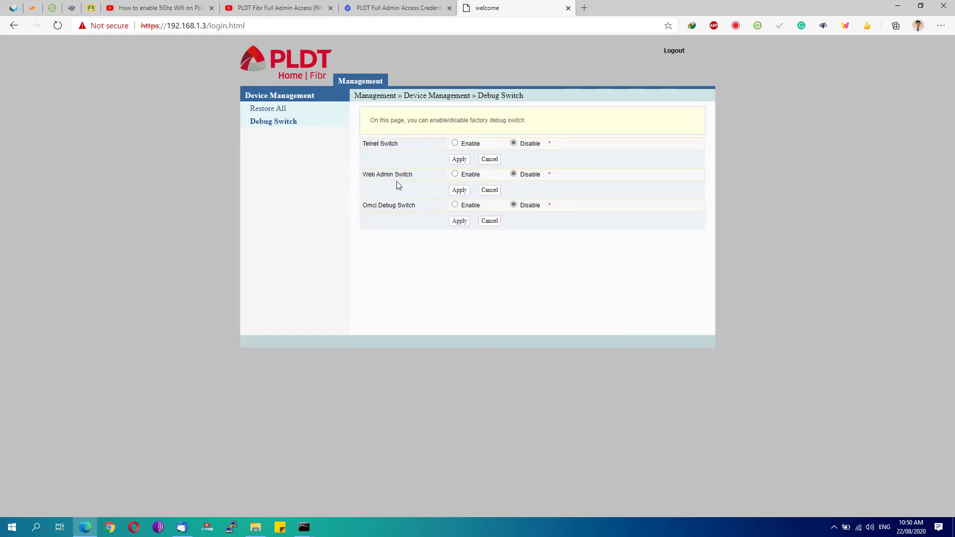
click(458, 190)
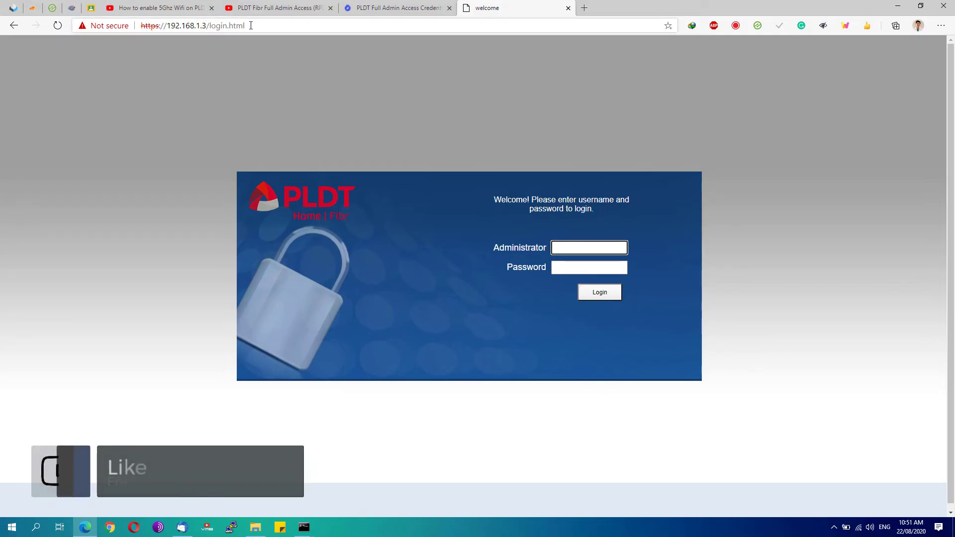
Edit the router page address and reload the login page.
double_click(210, 28)
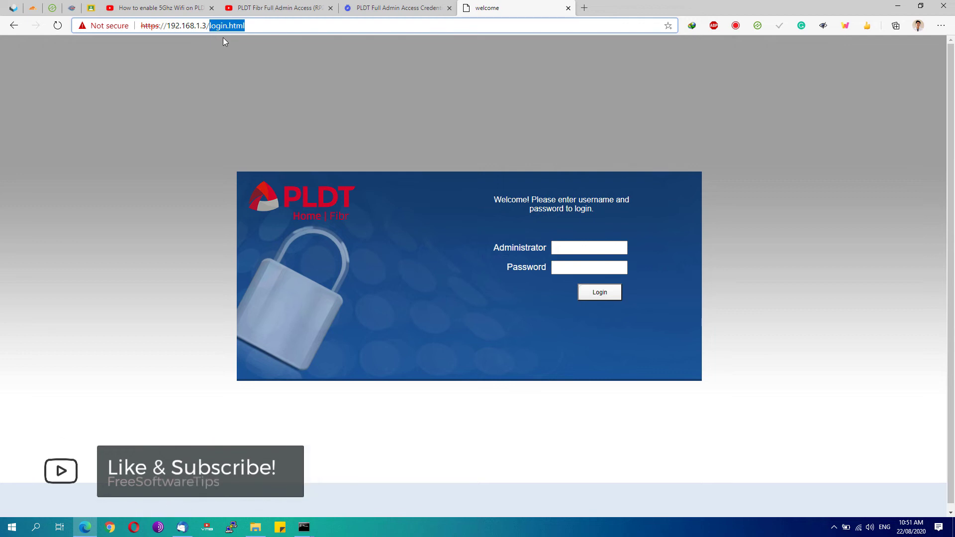
text(fh)
key(Return)
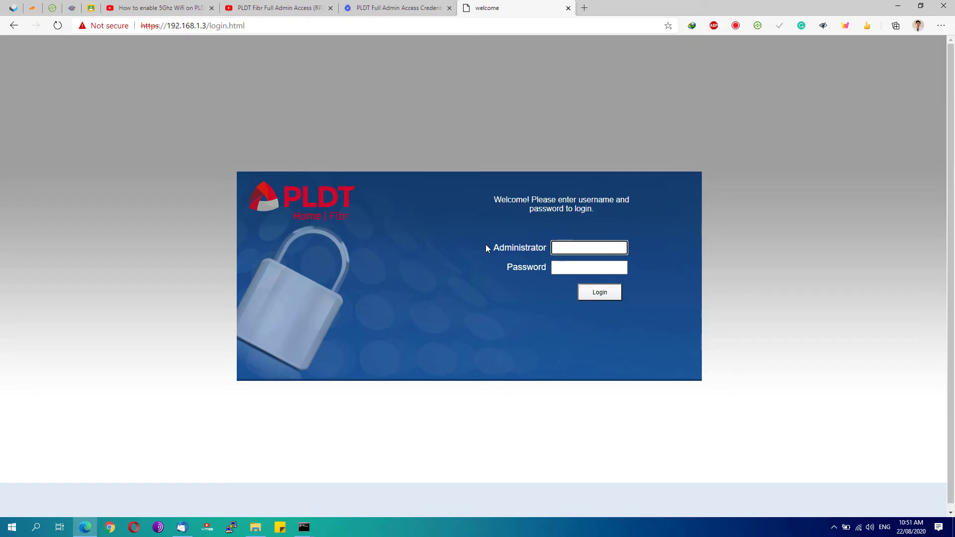
Enter adminpldt as the Administrator username.
click(557, 253)
text(adminpld)
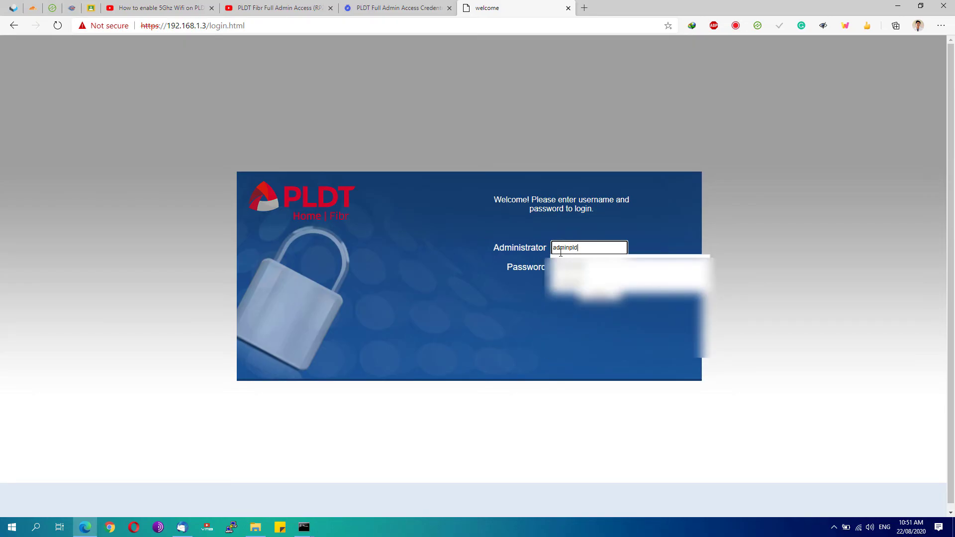
text(t)
key(Tab)
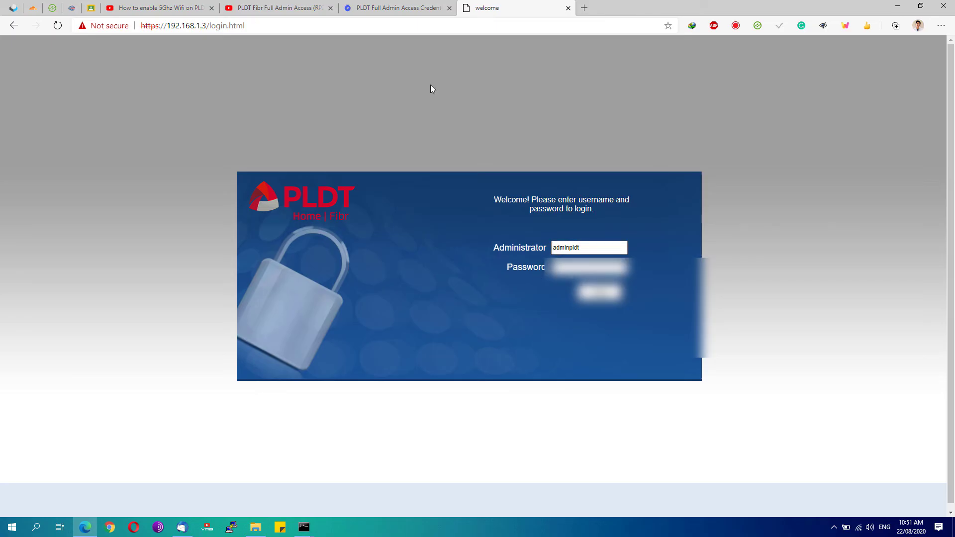
click(405, 8)
Scroll the credentials article to the ADMINPLDT ACCOUNT table of possible passwords.
scroll(391, 209, down, 8)
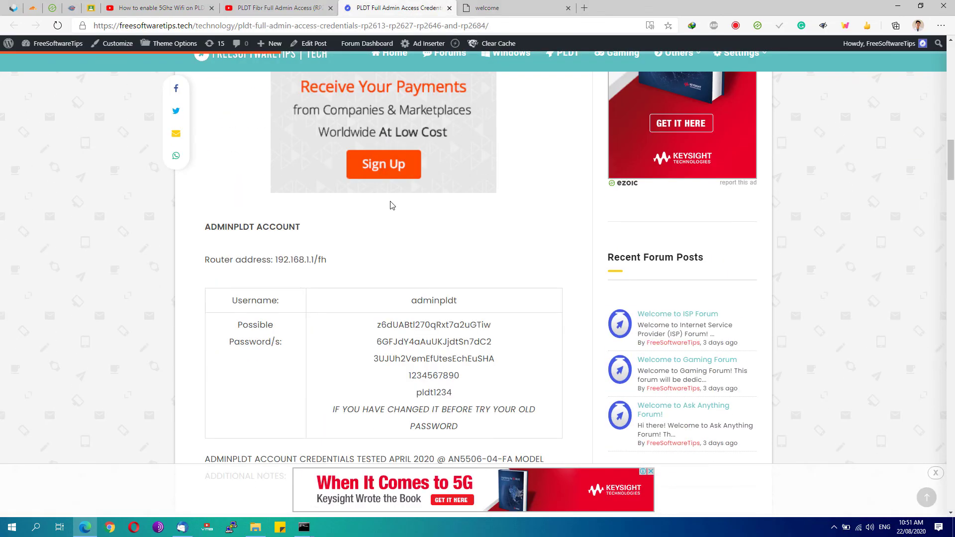
scroll(374, 194, down, 4)
mouse_move(377, 180)
mouse_down()
mouse_move(492, 179)
mouse_move(492, 198)
mouse_move(376, 198)
mouse_up()
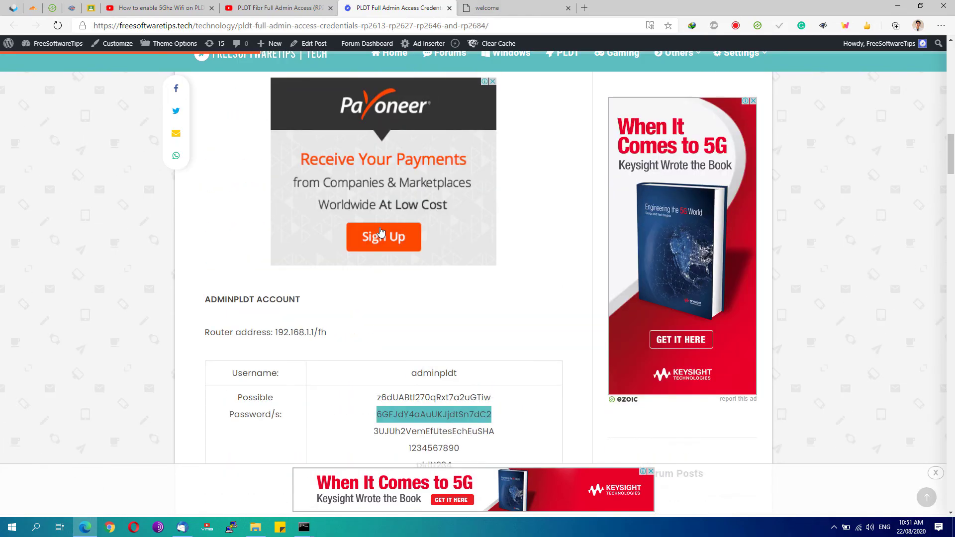
scroll(381, 231, up, 6)
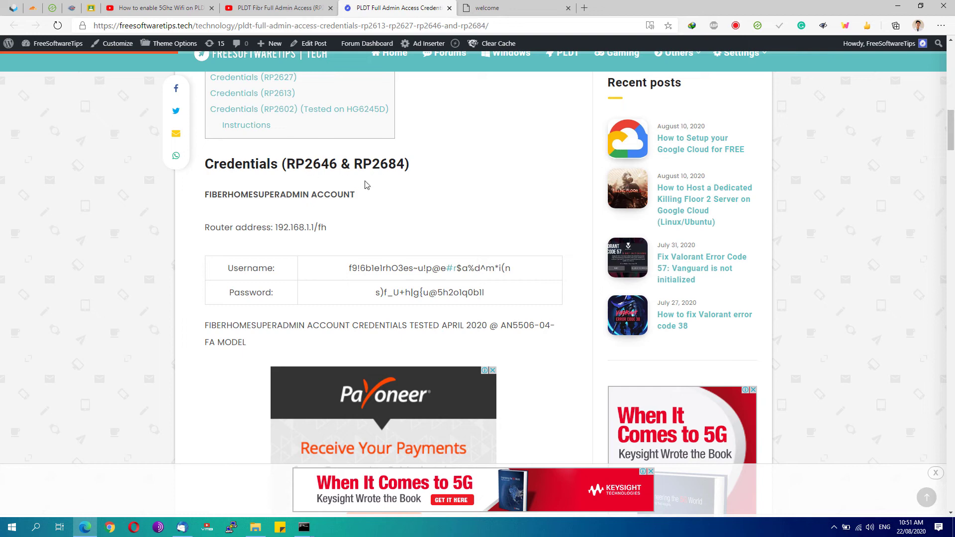
scroll(394, 178, down, 12)
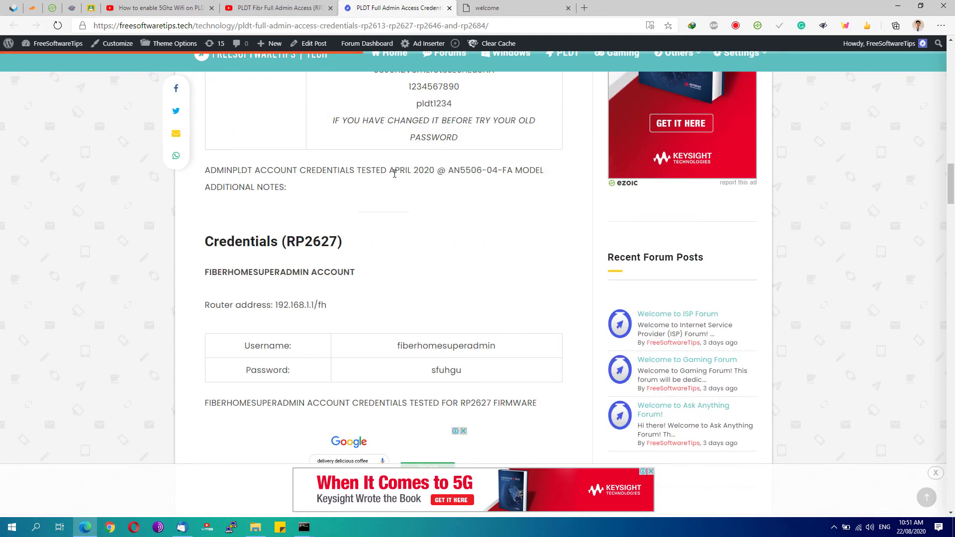
scroll(406, 184, up, 3)
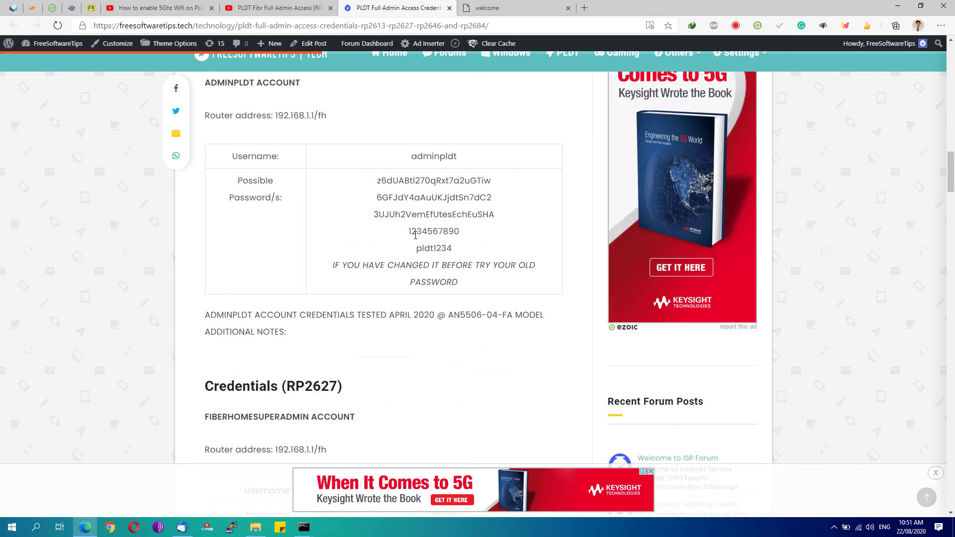
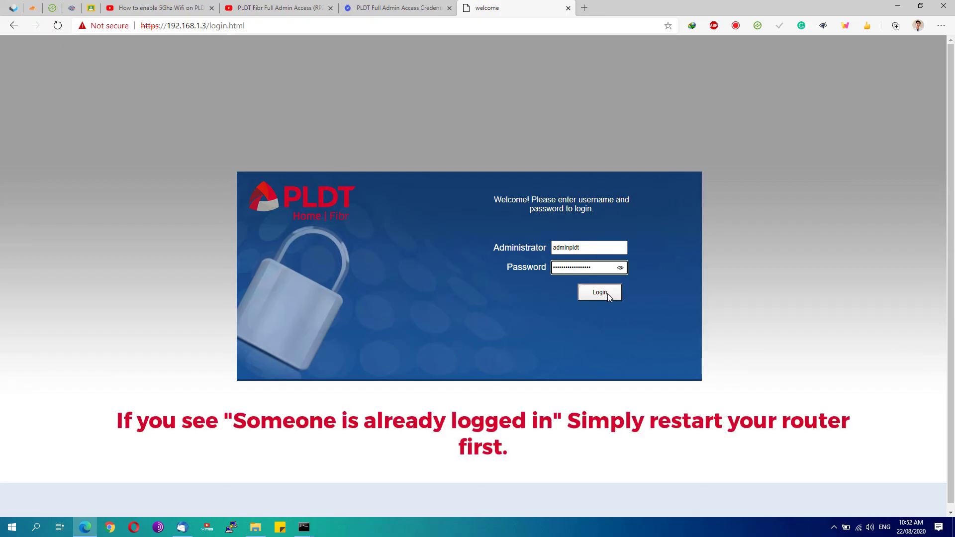
Log in to the router admin page as administrator to reach Device Information.
click(607, 294)
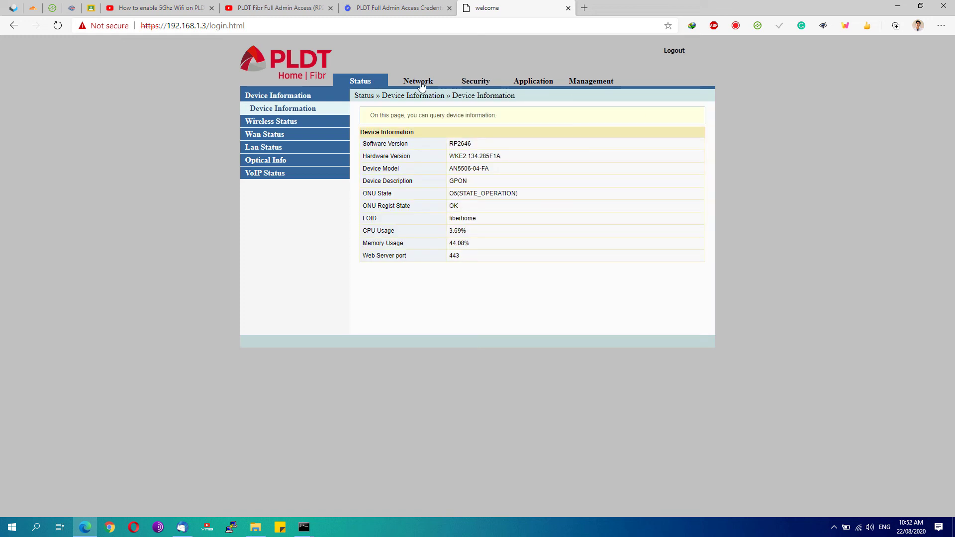
Go to Network > BroadBand Settings > Internet Settings for the TR069_INTERNET WAN.
click(418, 82)
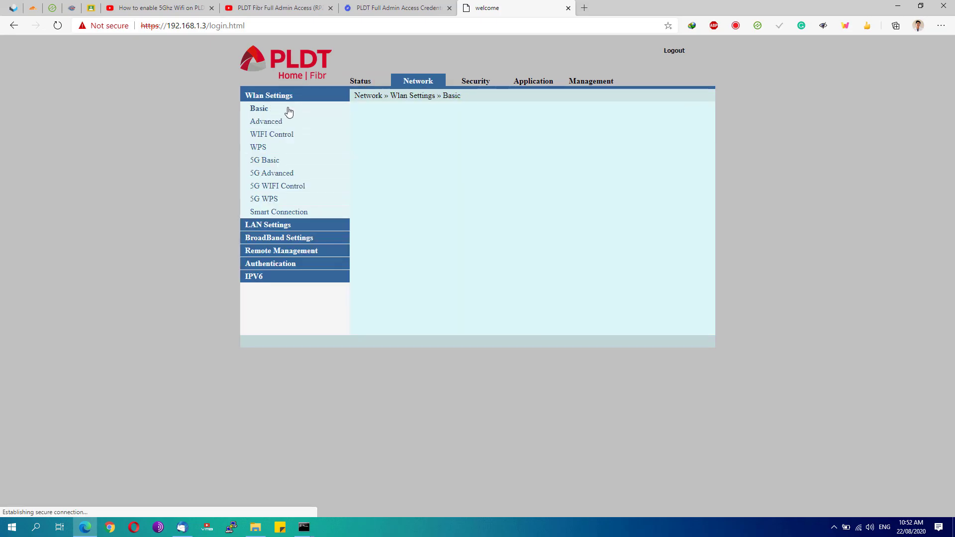
click(271, 242)
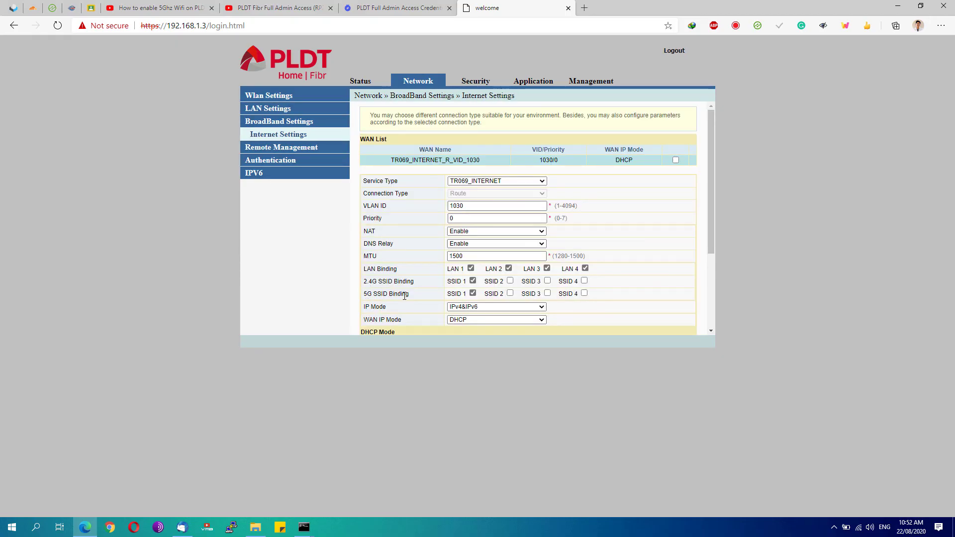
Bind SSID 2, SSID 3 and SSID 4 under both 5G and 2.4G SSID Binding.
click(510, 294)
click(548, 293)
click(584, 293)
click(510, 281)
click(548, 282)
click(584, 281)
scroll(407, 284, down, 1)
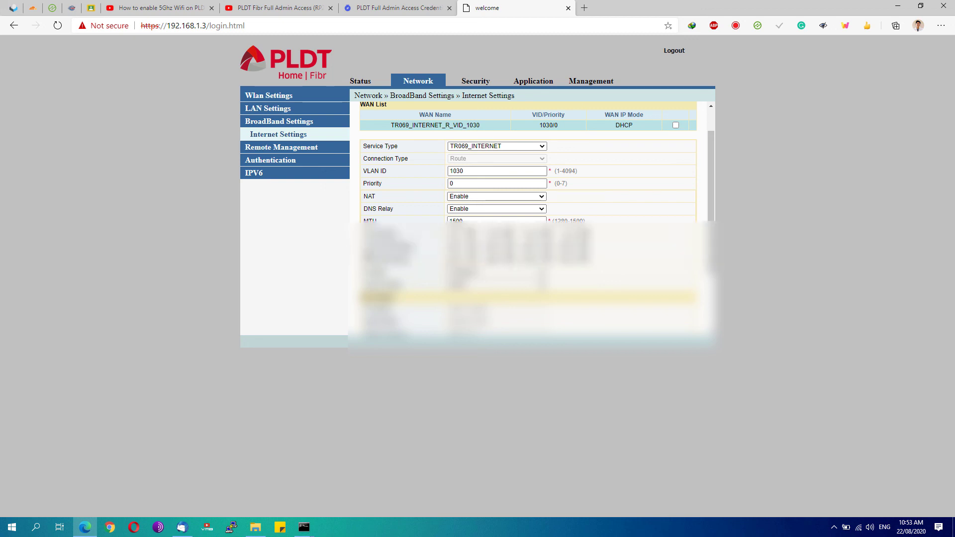
scroll(389, 193, down, 2)
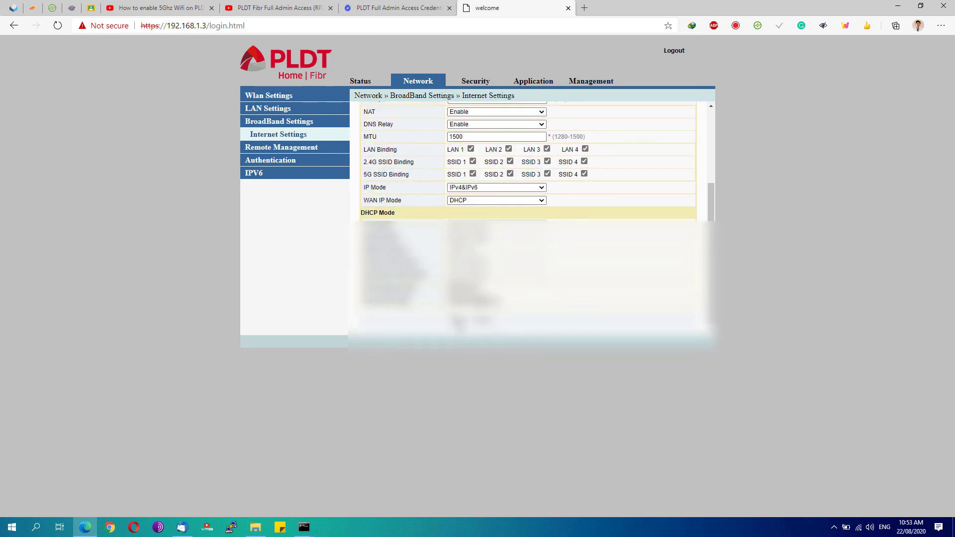
Apply the updated Internet Settings and log out of the router admin session.
click(450, 324)
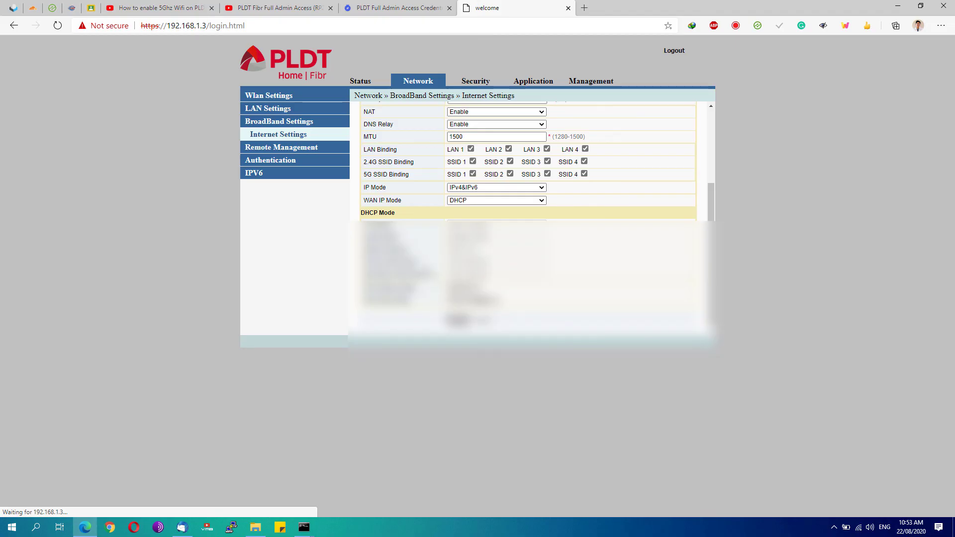
click(667, 52)
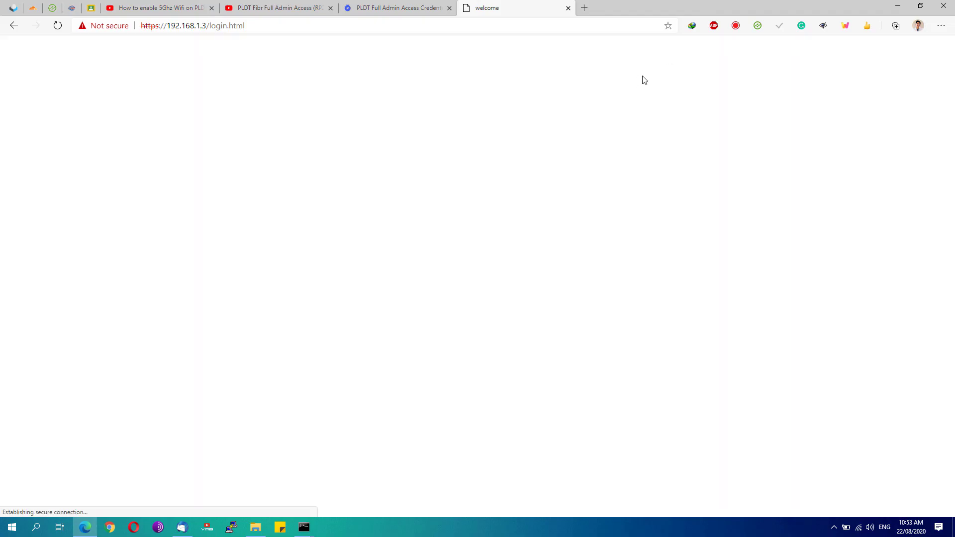